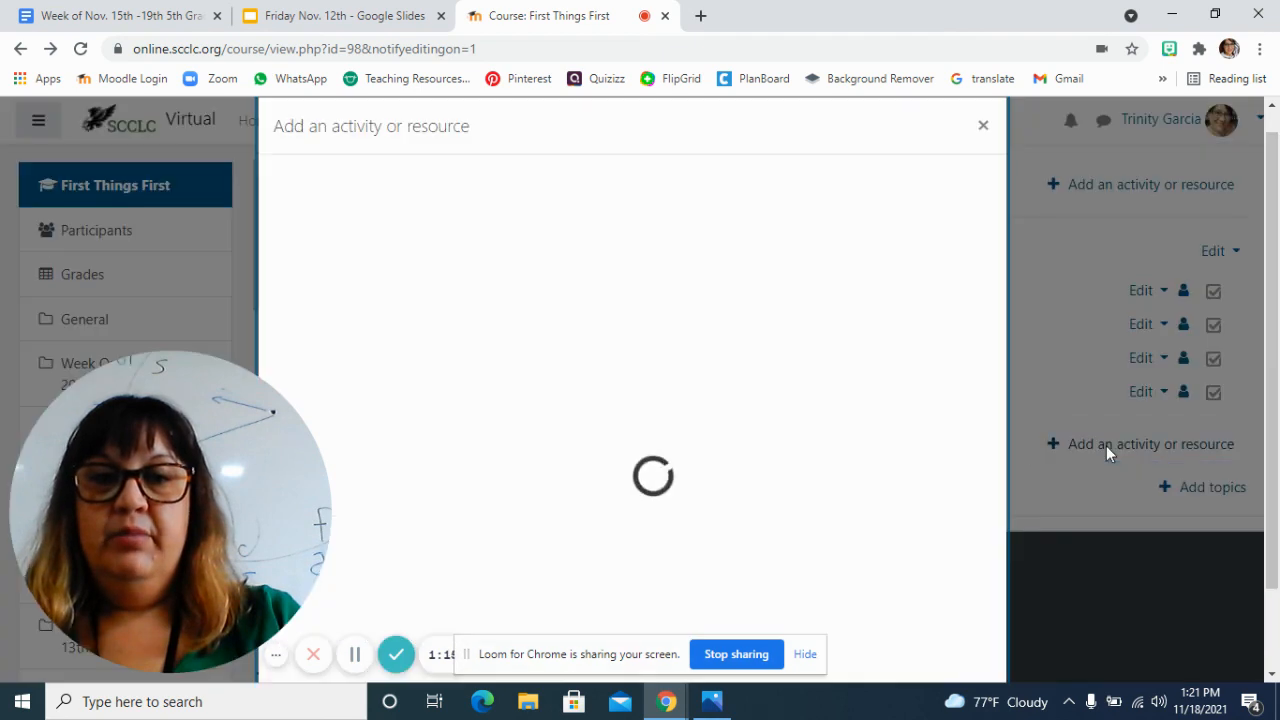
- Add an assignment to the Morning Meeting Week 14 section, name it "Morning Meeting Friday Nov. 19" and copy the name
{"action": "left_click", "coordinate": [330, 292]}
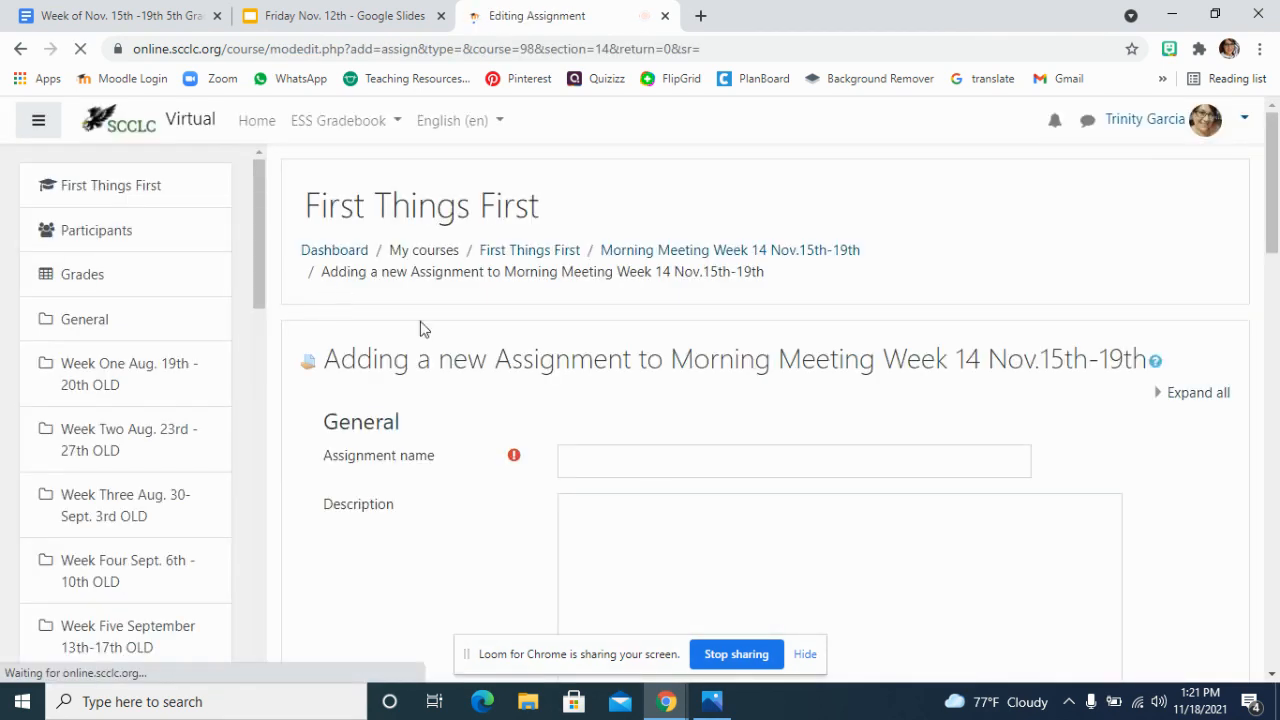
{"action": "left_click", "coordinate": [648, 464]}
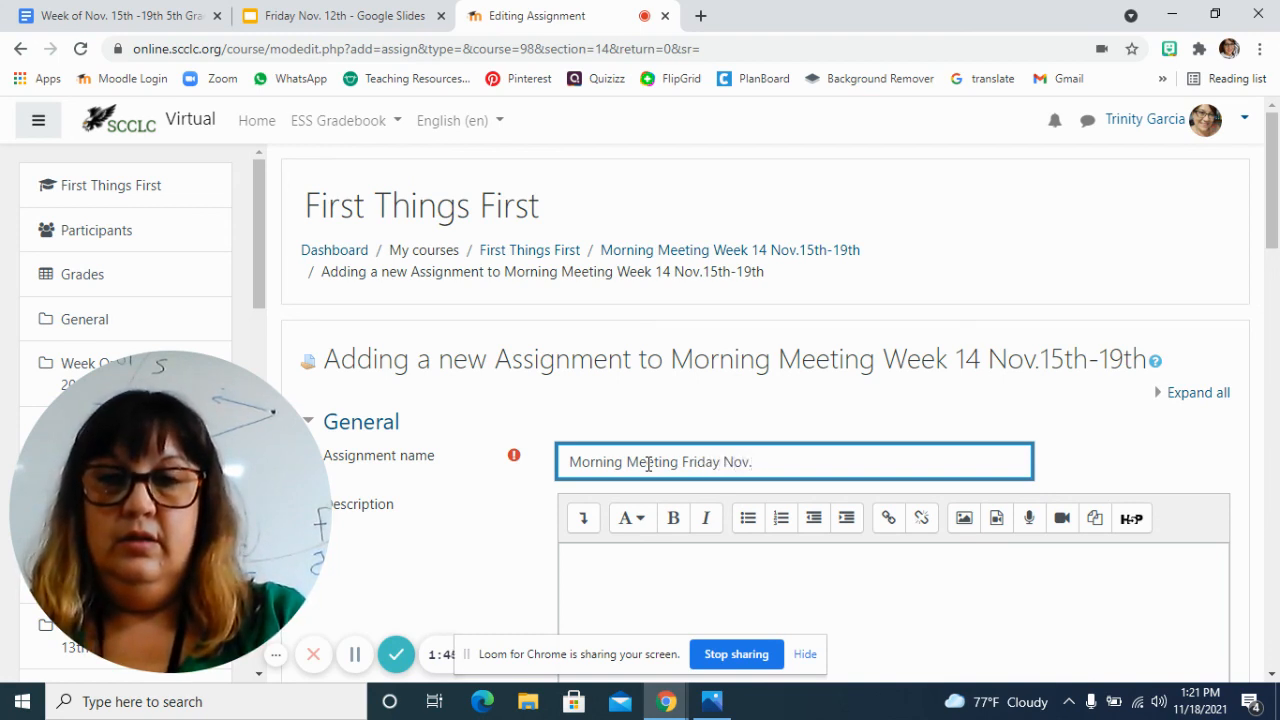
{"action": "triple_click", "coordinate": [648, 463]}
{"action": "key", "text": "ctrl+c"}
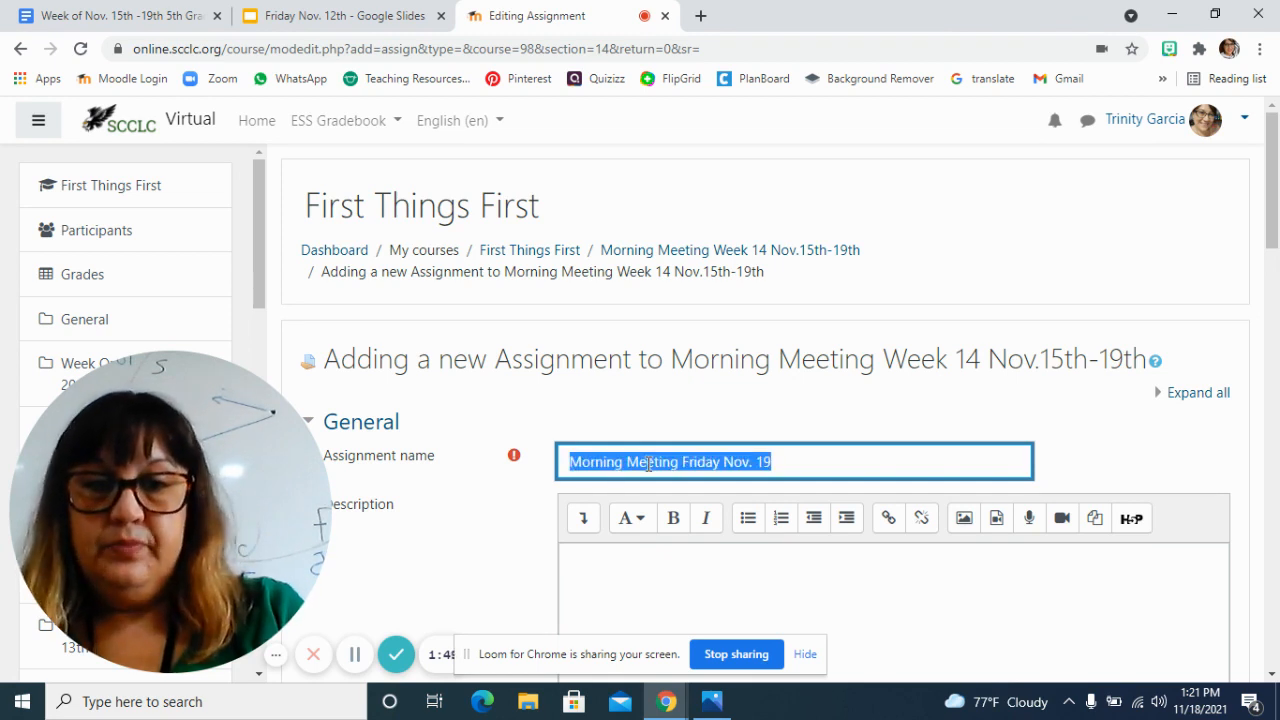
- Upload Screenshot (471).png as an image for the assignment description, saving it as "Morning Meeting Friday Nov. 19"
{"action": "left_click", "coordinate": [963, 519]}
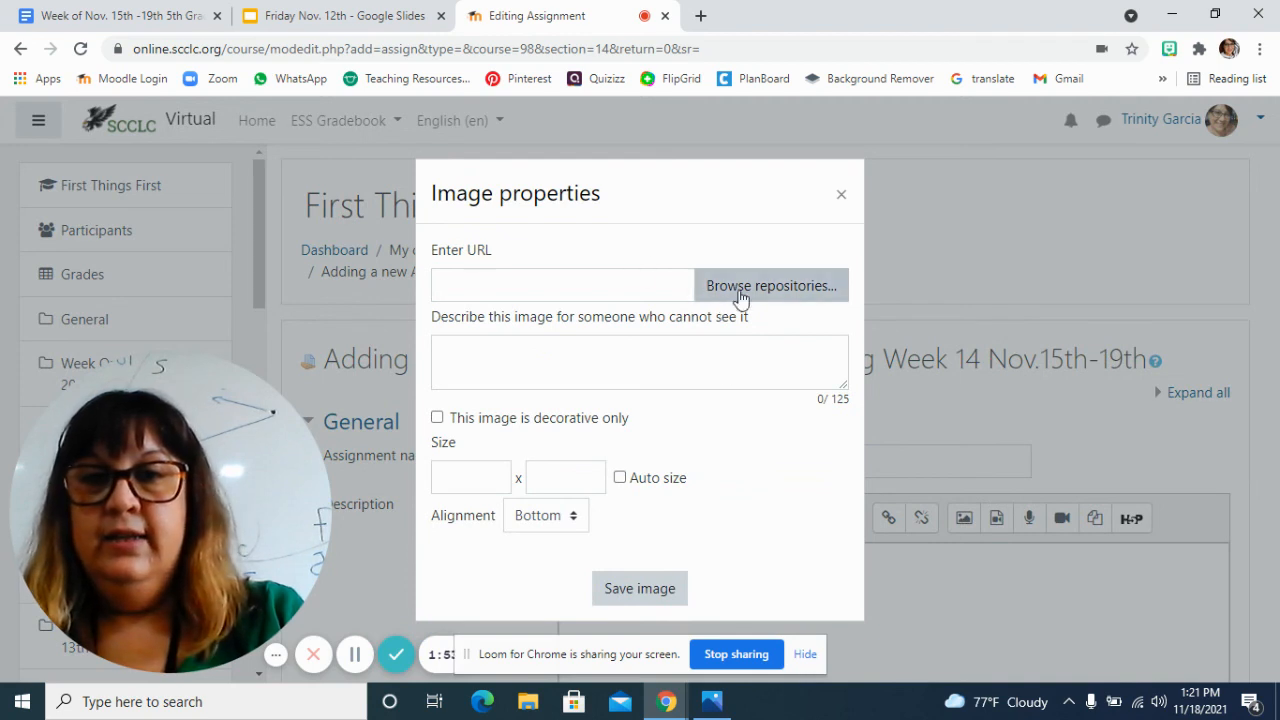
{"action": "left_click", "coordinate": [740, 290]}
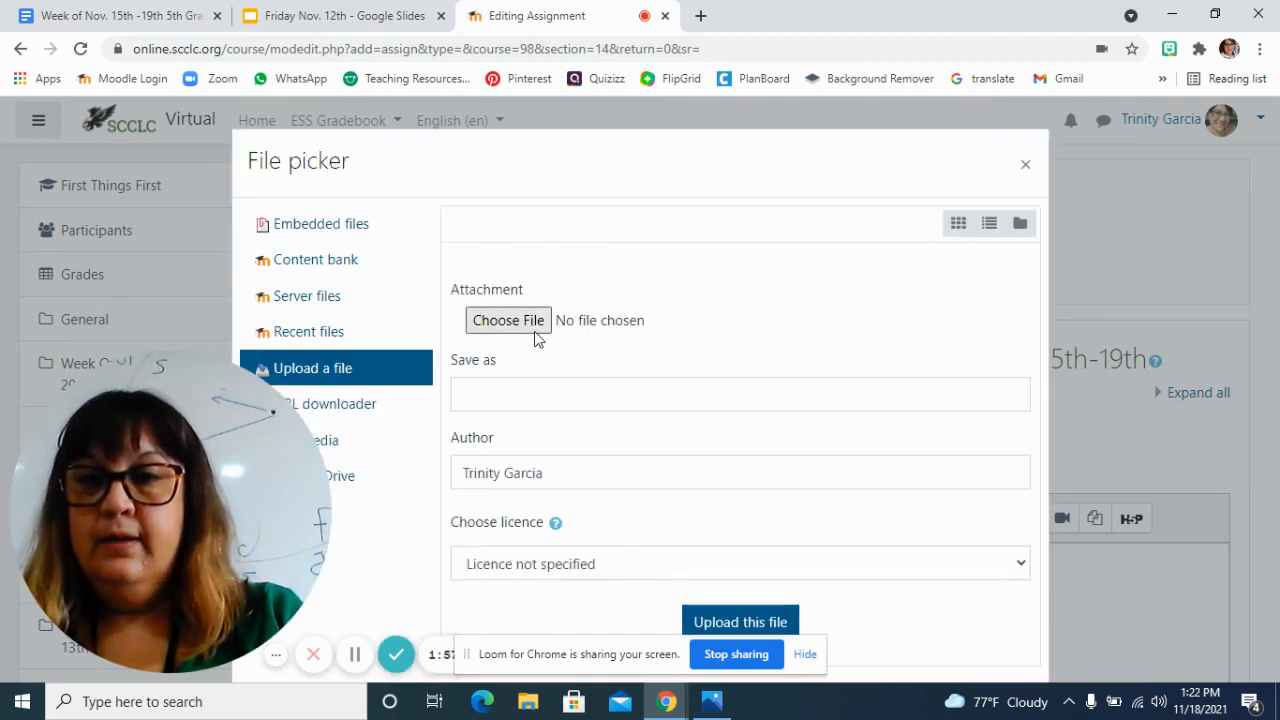
{"action": "left_click", "coordinate": [537, 330]}
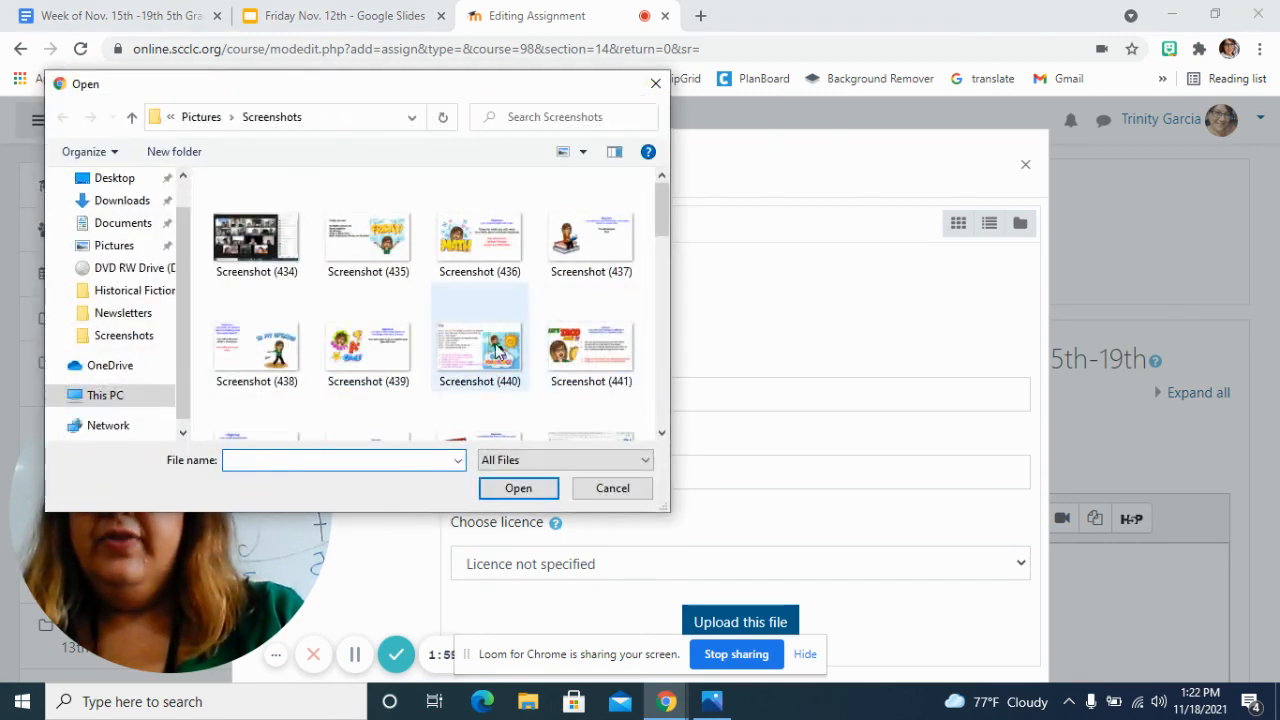
{"action": "scroll", "coordinate": [664, 410], "scroll_direction": "down", "scroll_amount": 8}
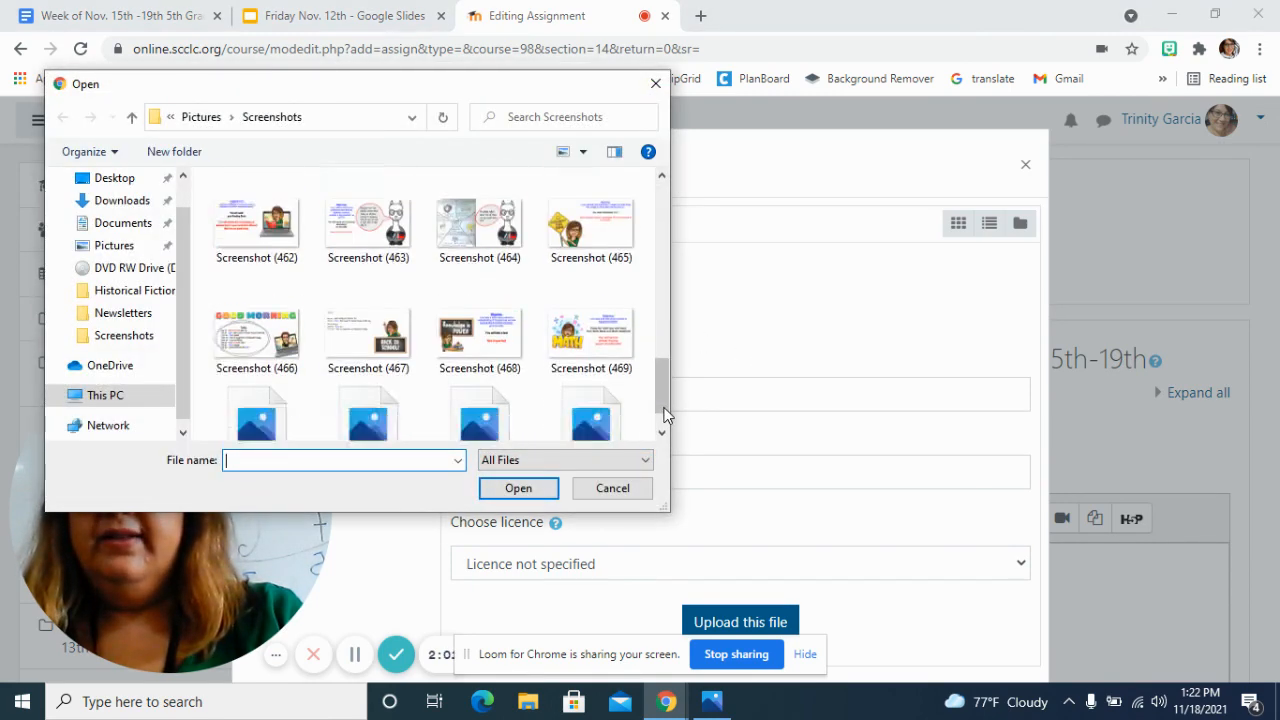
{"action": "scroll", "coordinate": [664, 413], "scroll_direction": "down", "scroll_amount": 1}
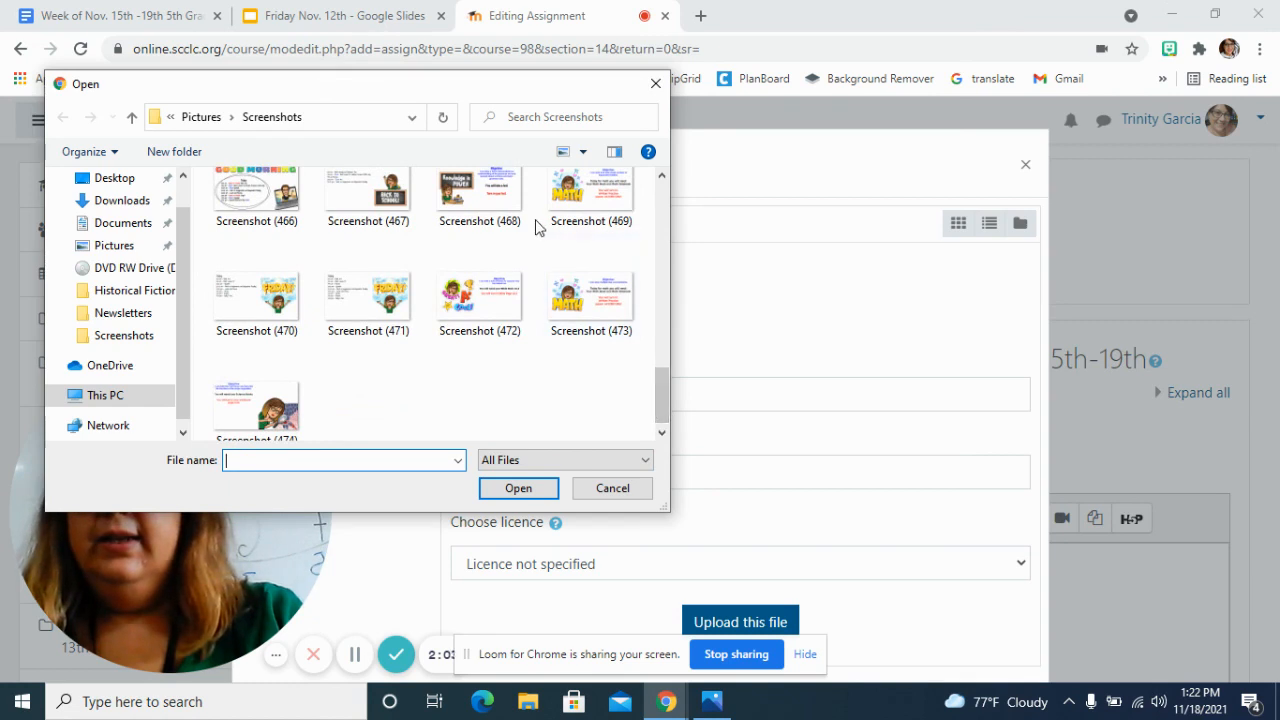
{"action": "left_click", "coordinate": [350, 302]}
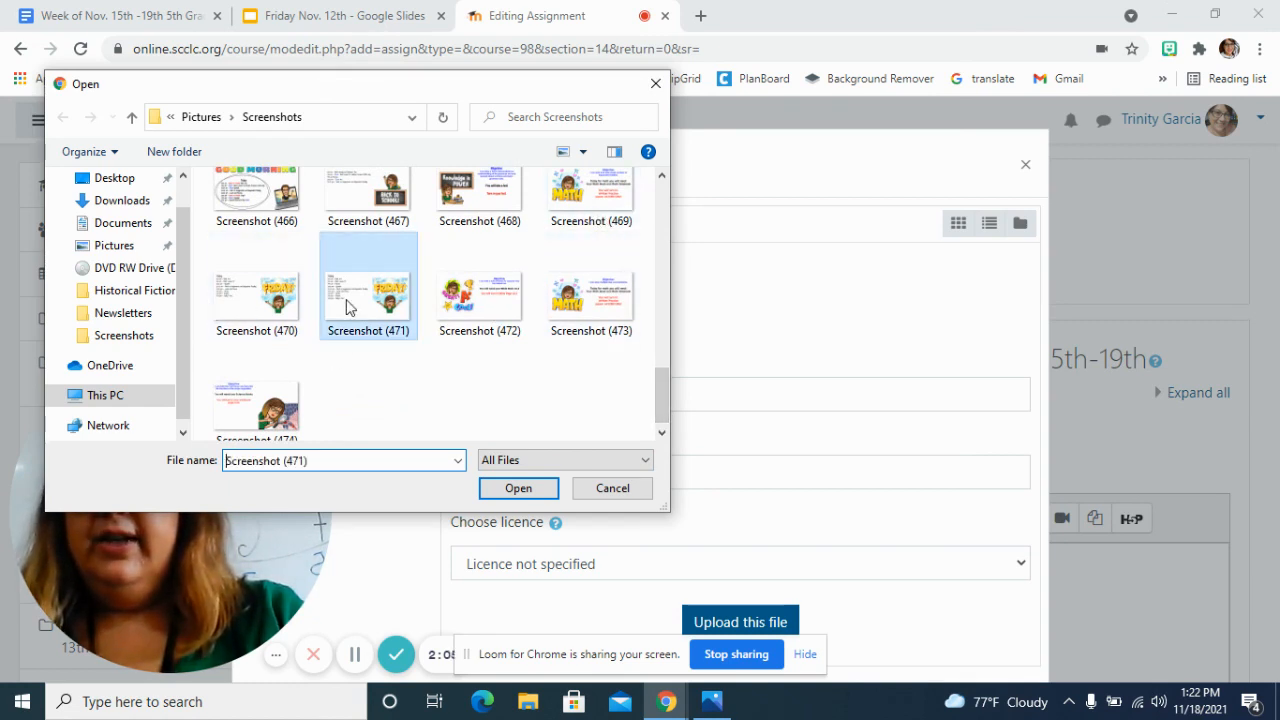
{"action": "left_click", "coordinate": [537, 490]}
{"action": "left_click", "coordinate": [594, 402]}
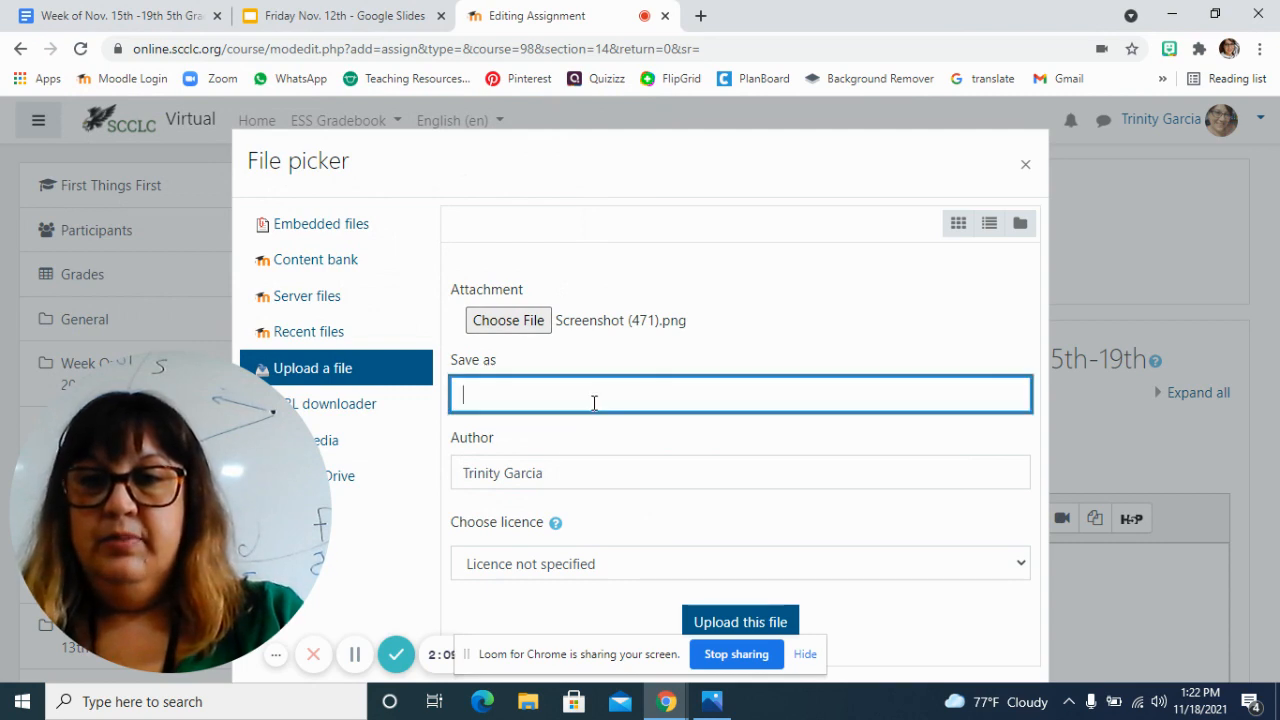
{"action": "key", "text": "ctrl+v"}
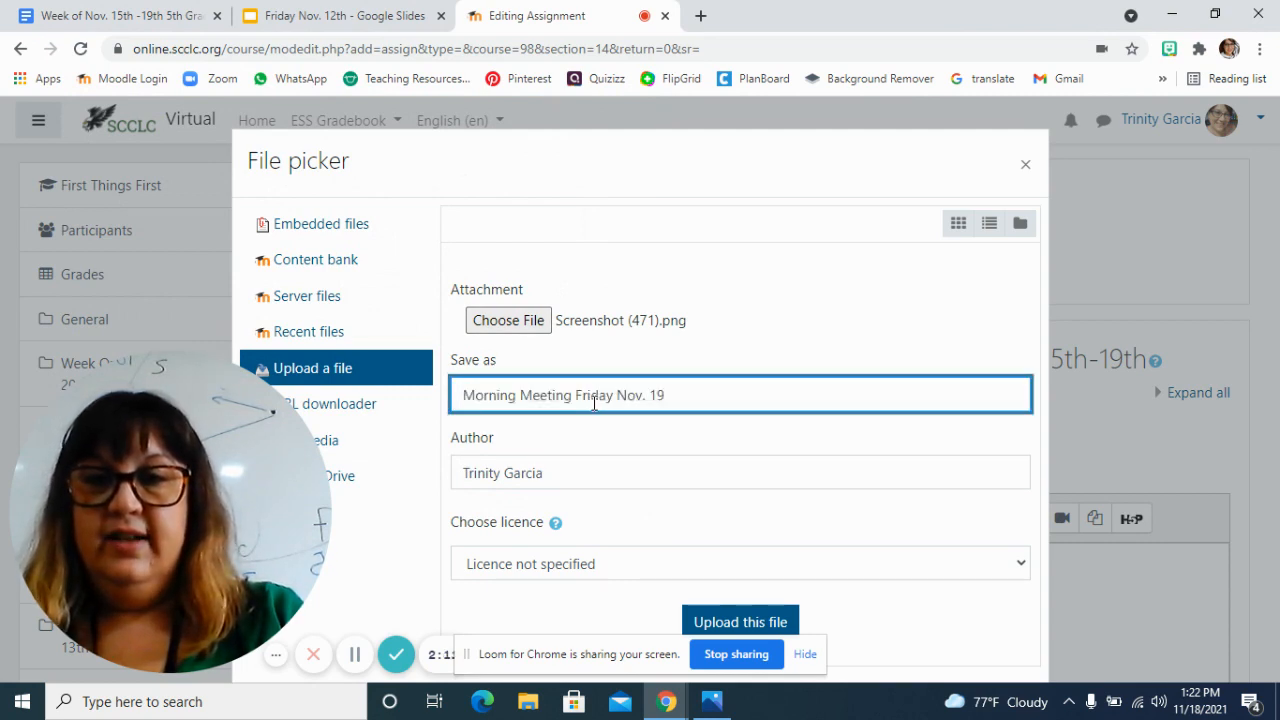
{"action": "left_click", "coordinate": [747, 622]}
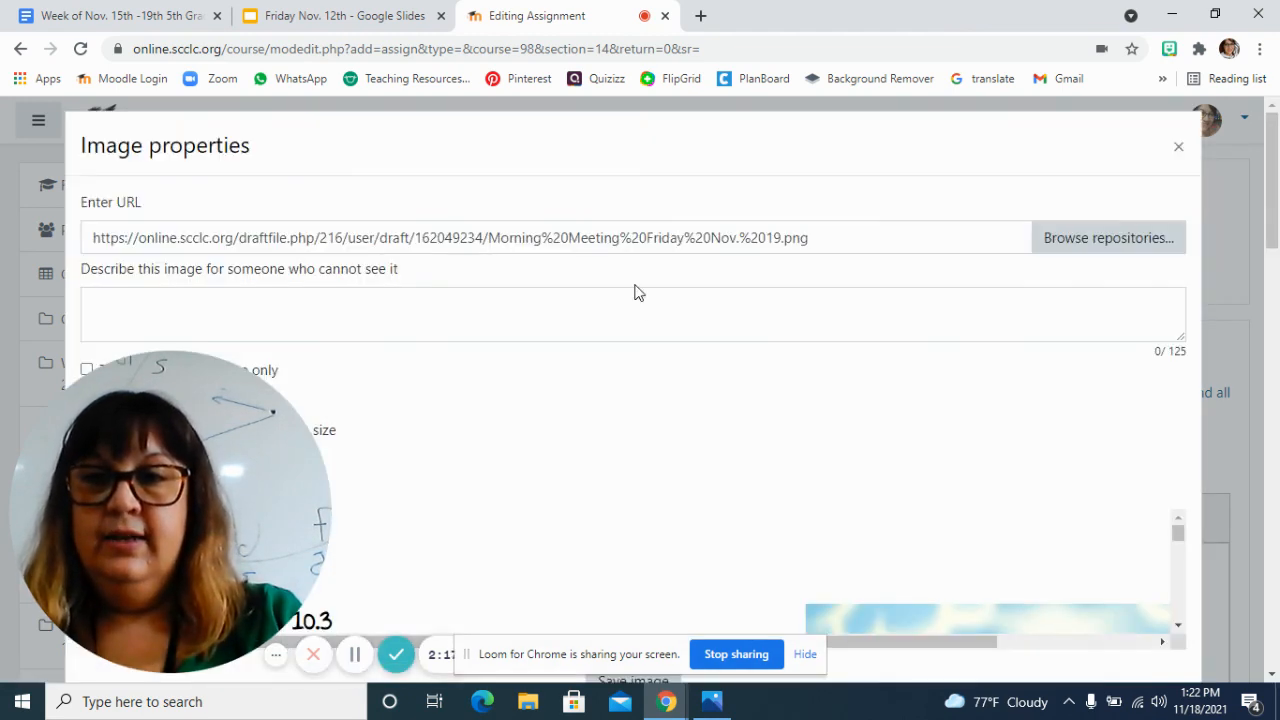
- Describe the image as "Morning Meeting Friday Nov. 19", set its width to 550 with automatic sizing, and insert it
{"action": "left_click", "coordinate": [640, 311]}
{"action": "key", "text": "ctrl+v"}
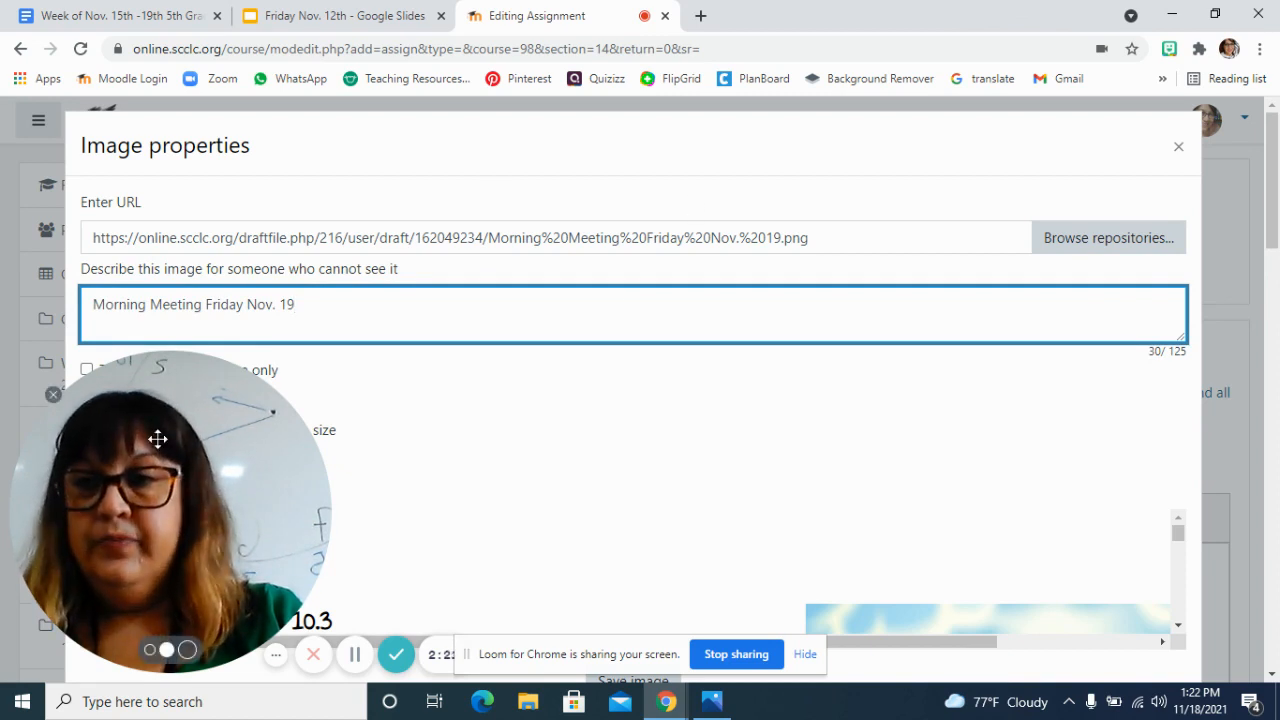
{"action": "left_click_drag", "start_coordinate": [158, 438], "coordinate": [950, 190]}
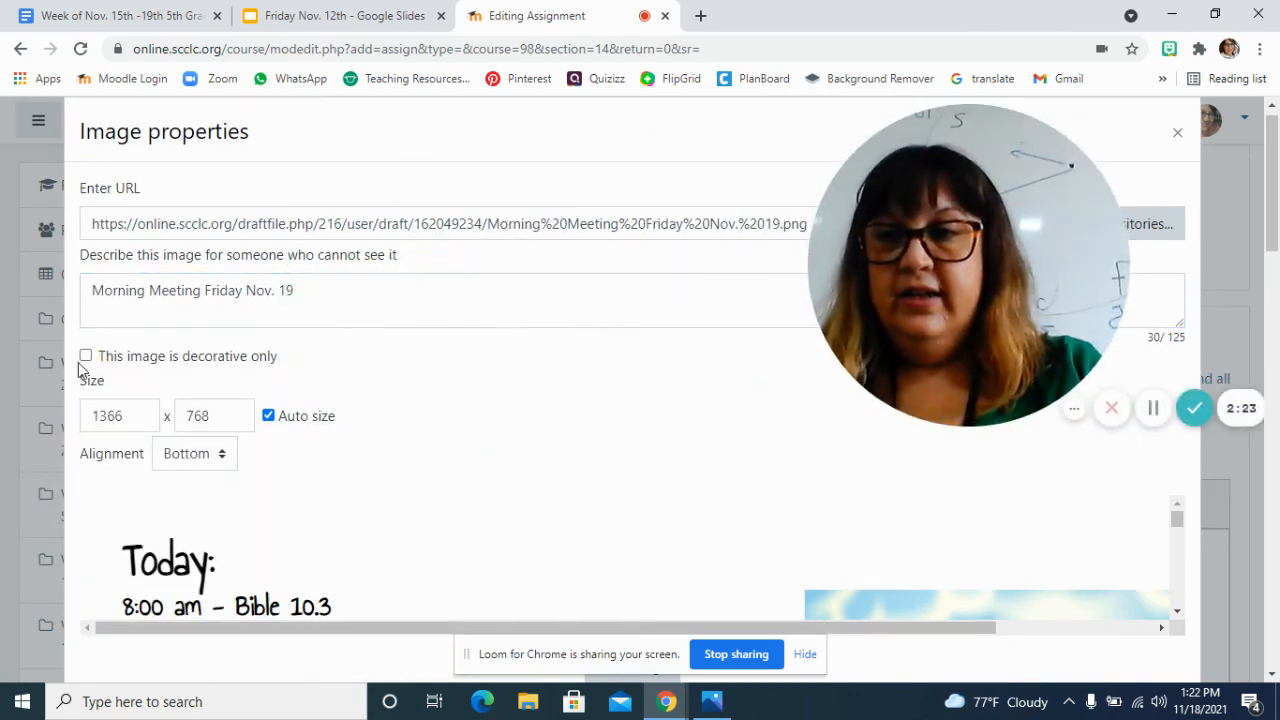
{"action": "double_click", "coordinate": [109, 416]}
{"action": "type", "text": "55"}
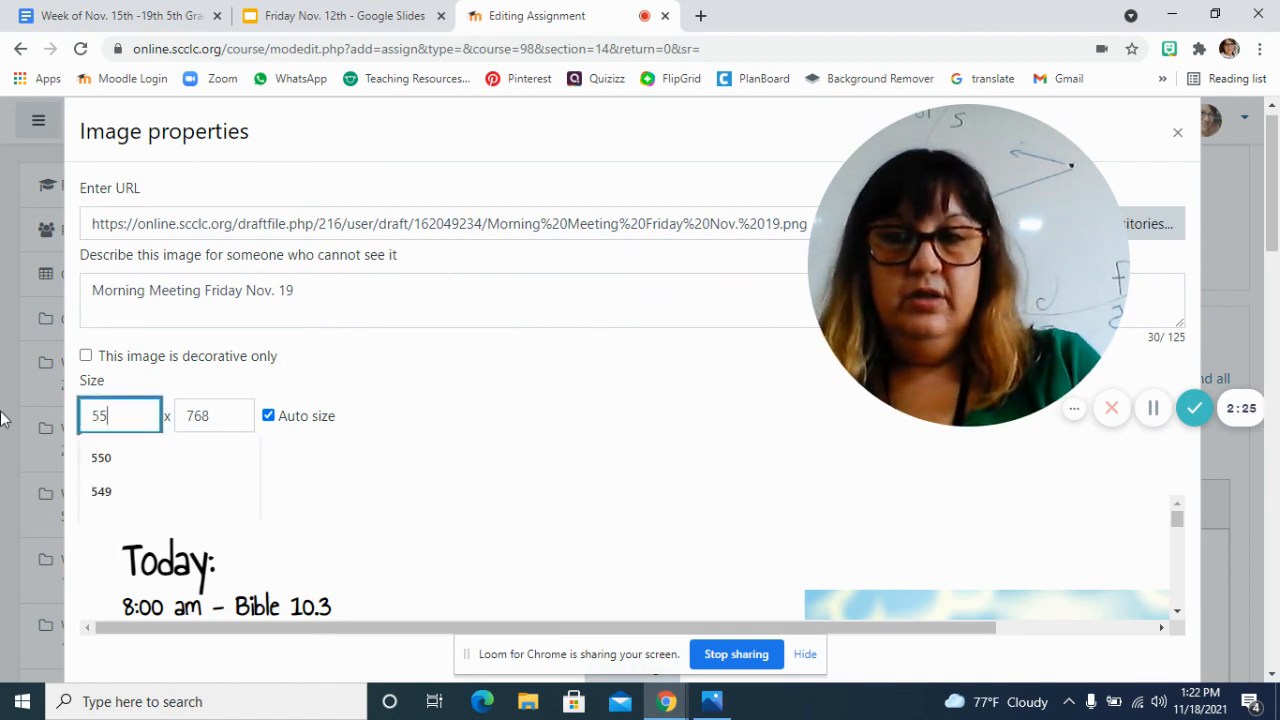
{"action": "type", "text": "0"}
{"action": "key", "text": "Tab"}
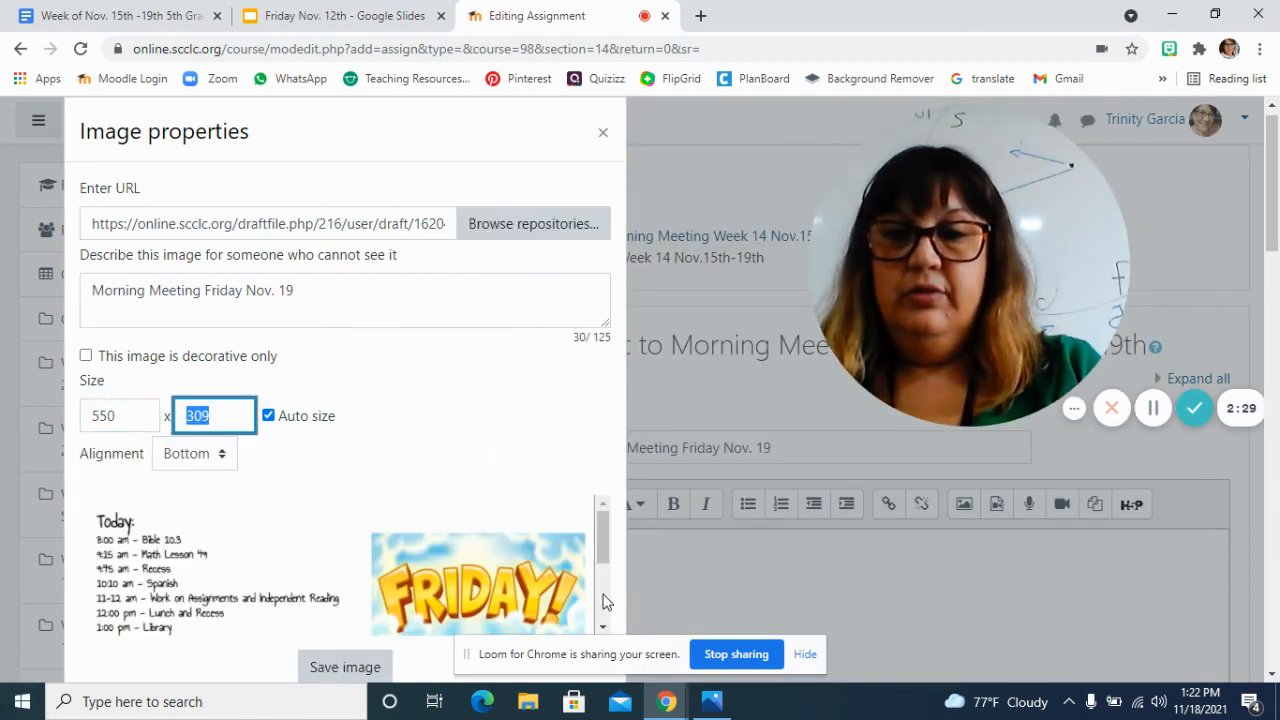
{"action": "left_click", "coordinate": [358, 670]}
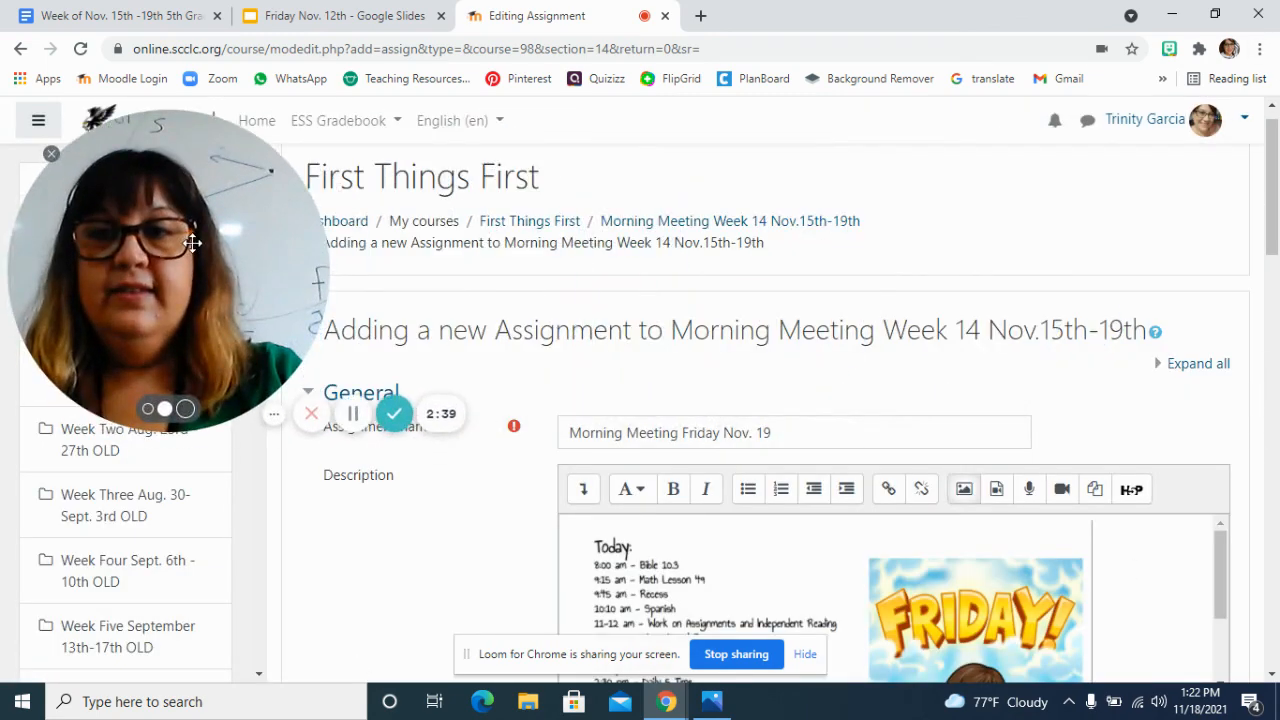
- Disable the submission start, due and grading reminder dates, and turn off file submissions for the assignment
{"action": "left_click_drag", "start_coordinate": [1274, 196], "coordinate": [1276, 338]}
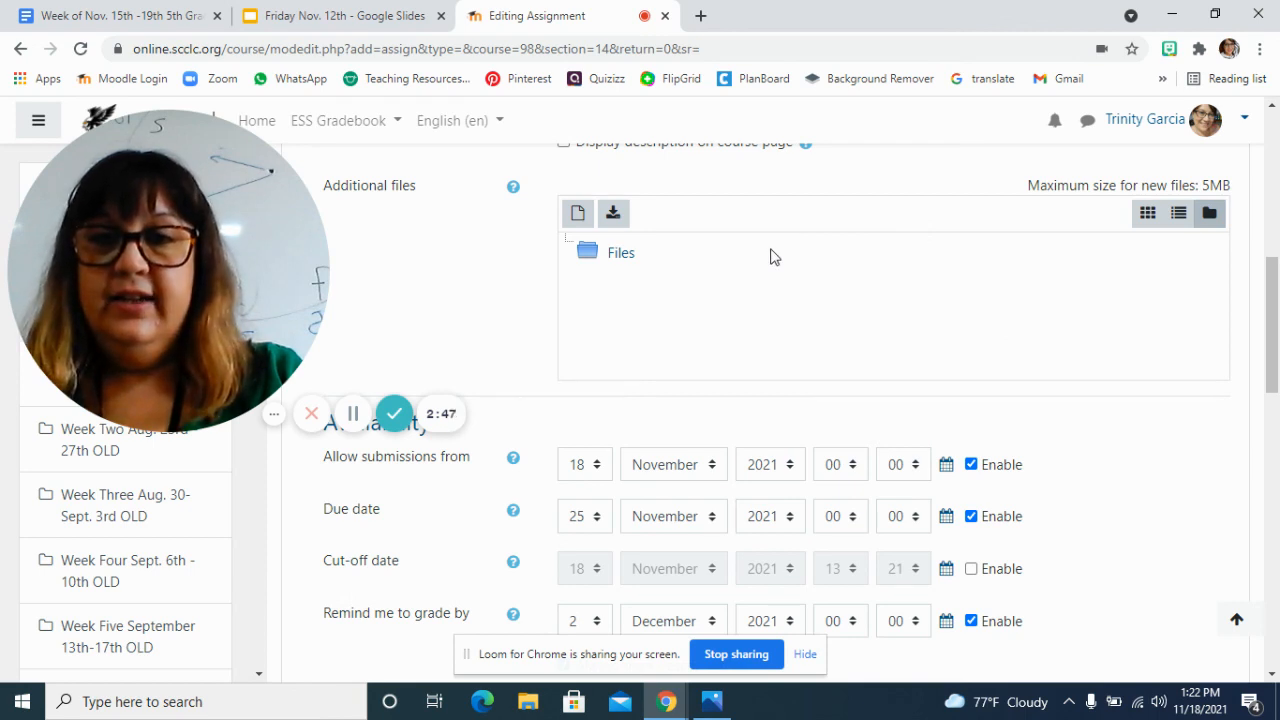
{"action": "left_click", "coordinate": [971, 465]}
{"action": "left_click", "coordinate": [971, 516]}
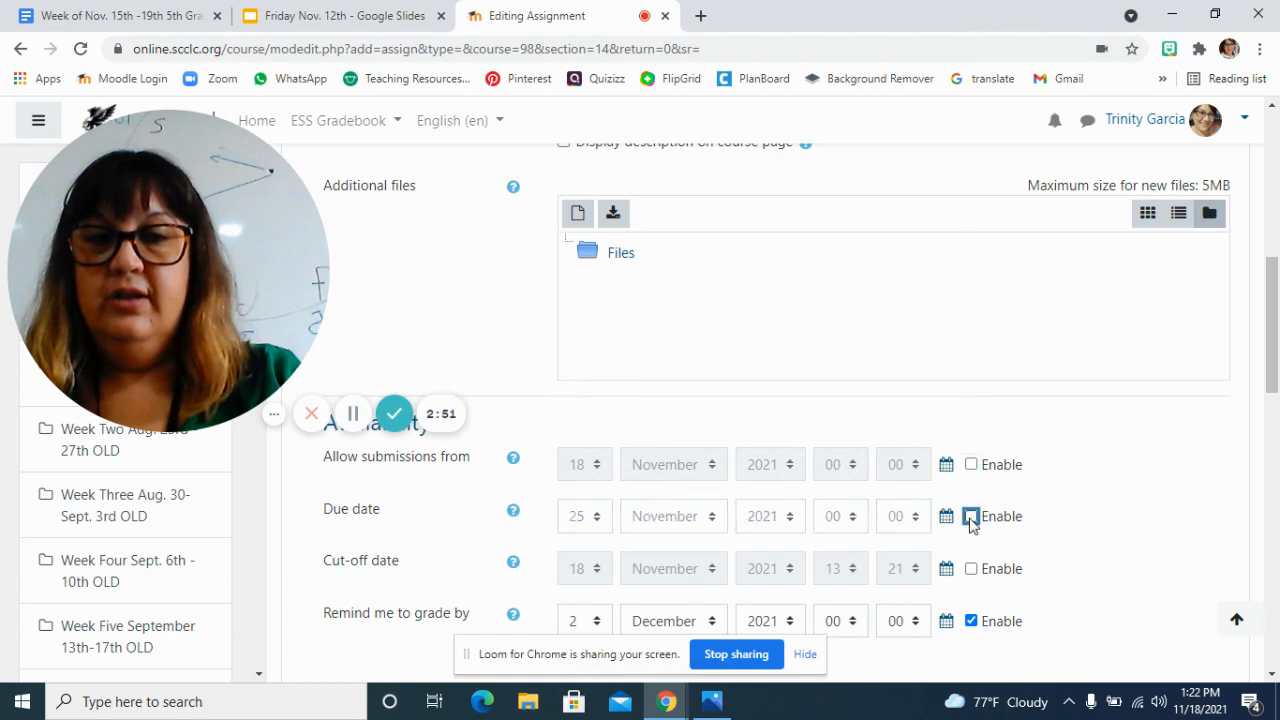
{"action": "left_click", "coordinate": [971, 621]}
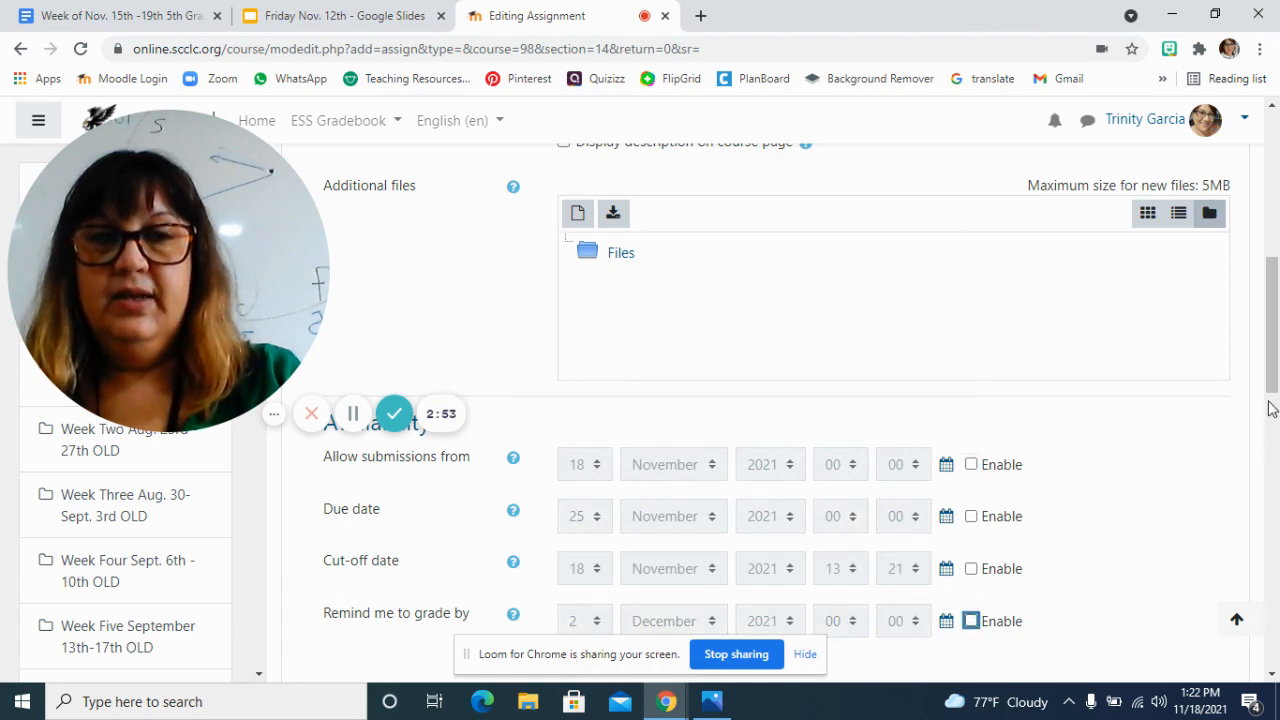
{"action": "left_click_drag", "start_coordinate": [1273, 370], "coordinate": [1273, 497]}
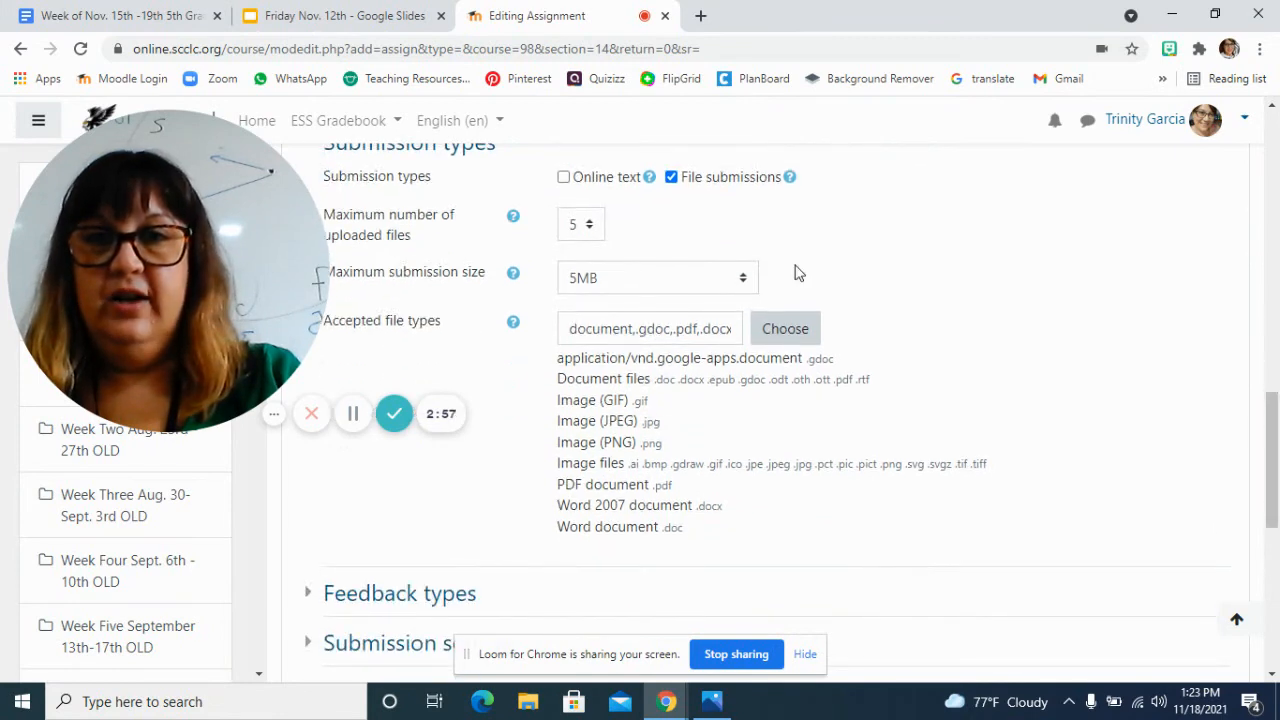
{"action": "left_click", "coordinate": [670, 178]}
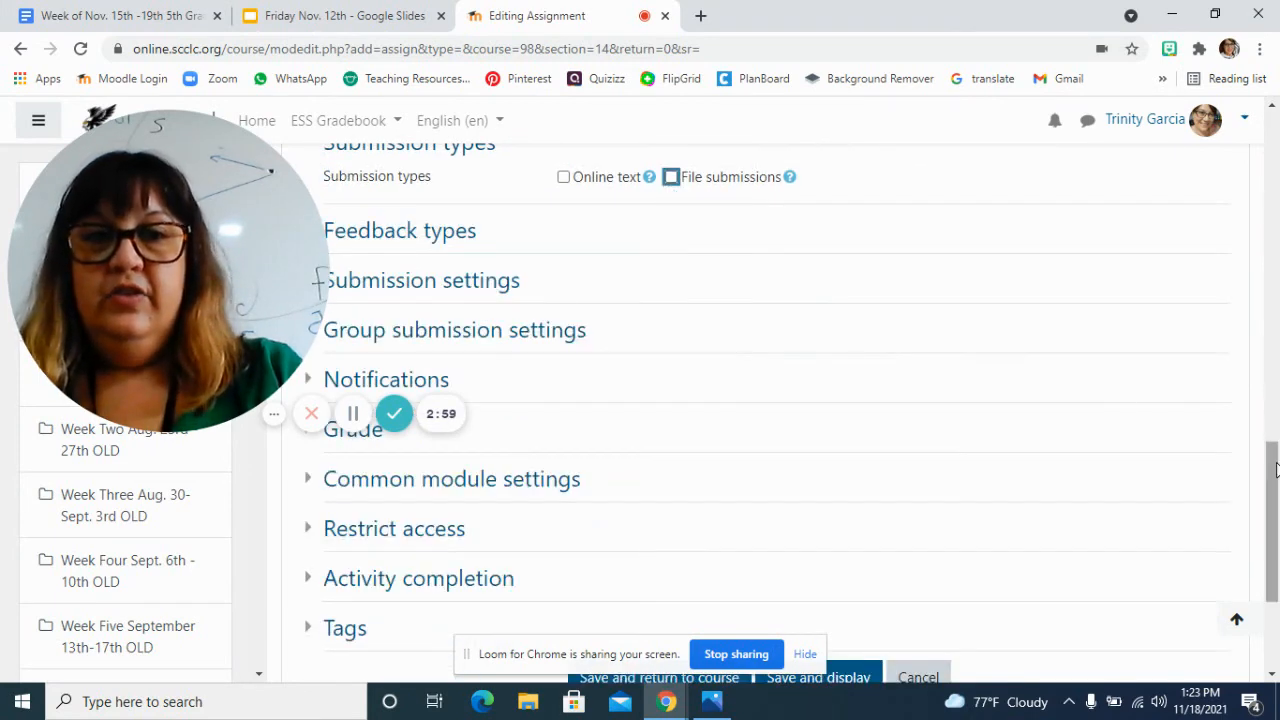
- Enable the expected completion date under activity completion and set its day to 19 and its hour to 22
{"action": "left_click_drag", "start_coordinate": [1275, 493], "coordinate": [1275, 529]}
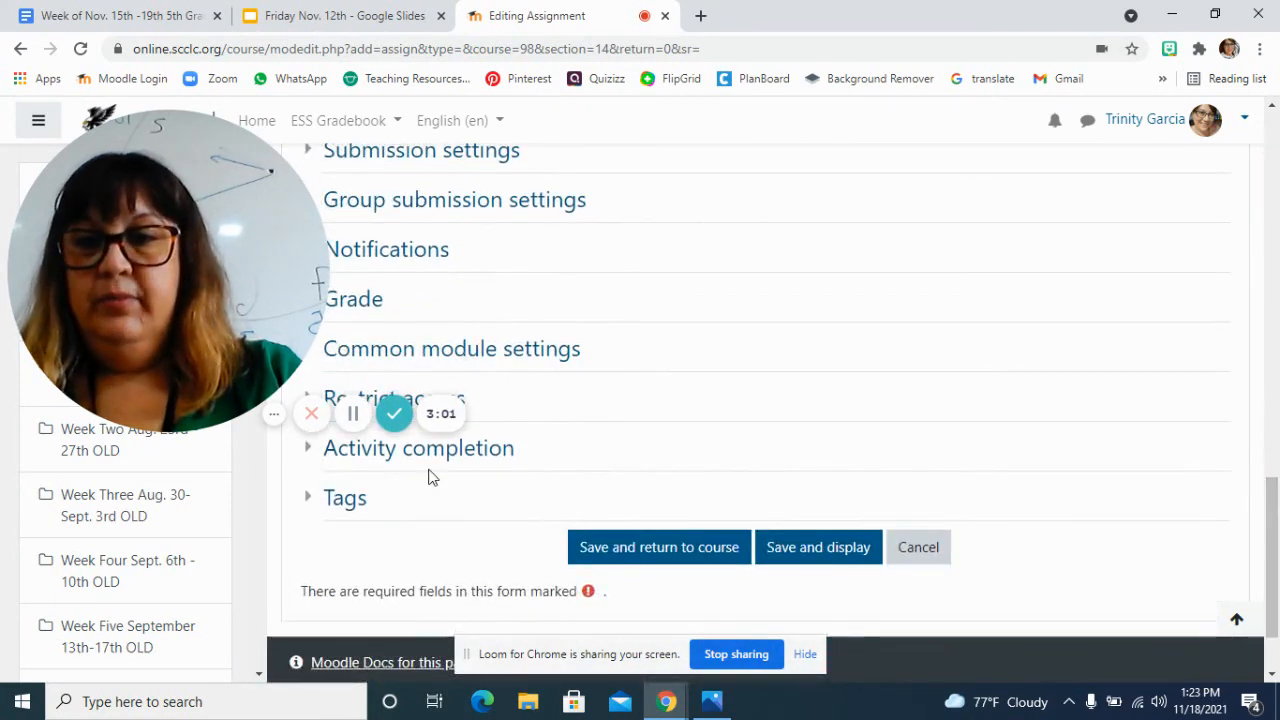
{"action": "left_click", "coordinate": [463, 452]}
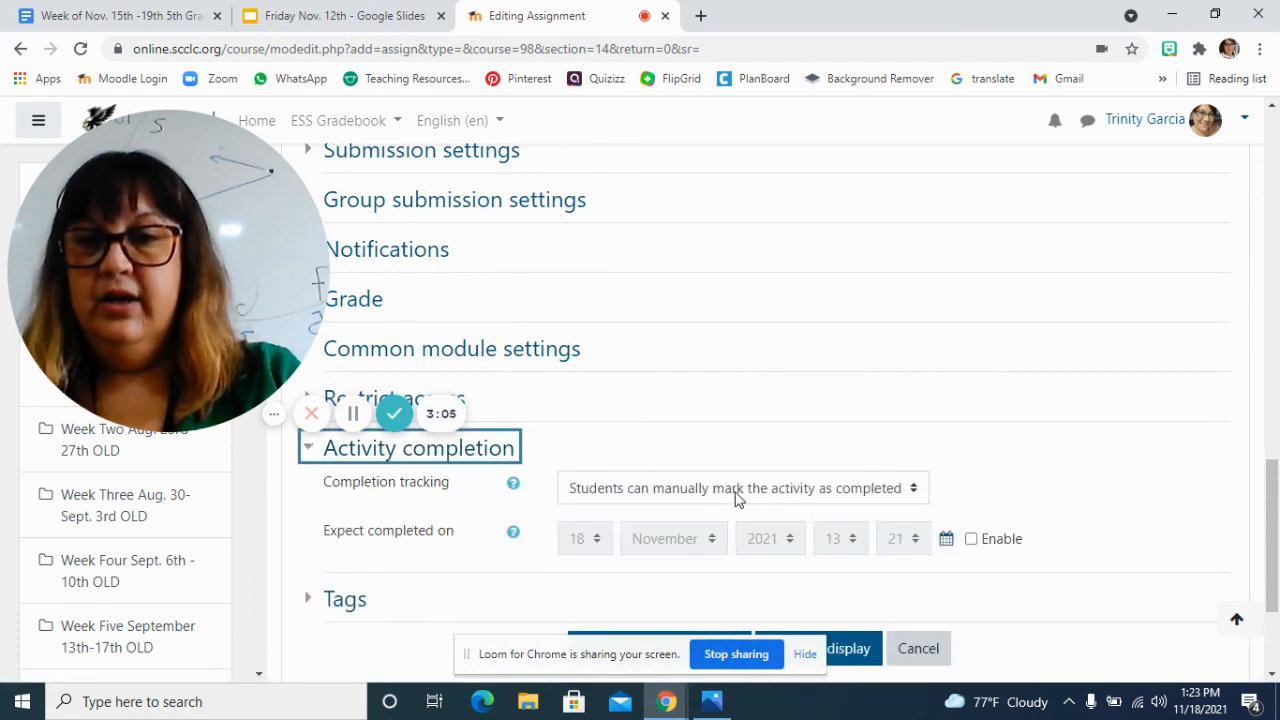
{"action": "left_click", "coordinate": [975, 540]}
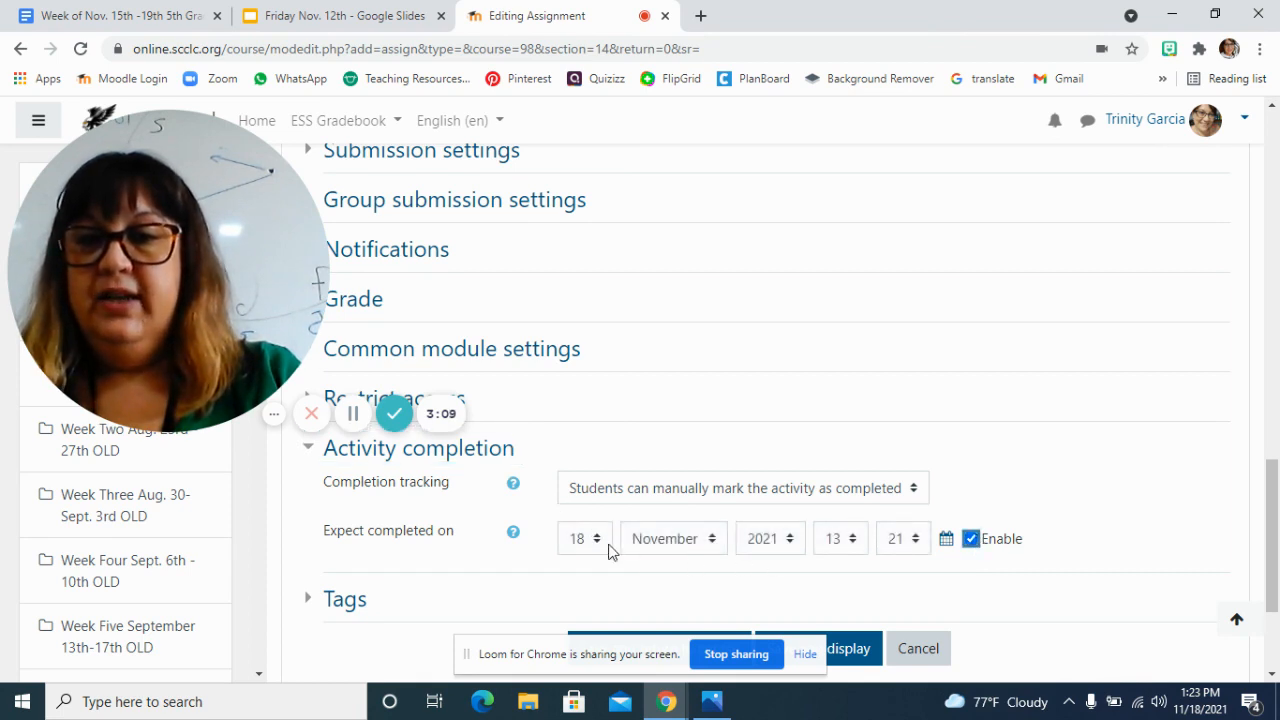
{"action": "left_click", "coordinate": [597, 540]}
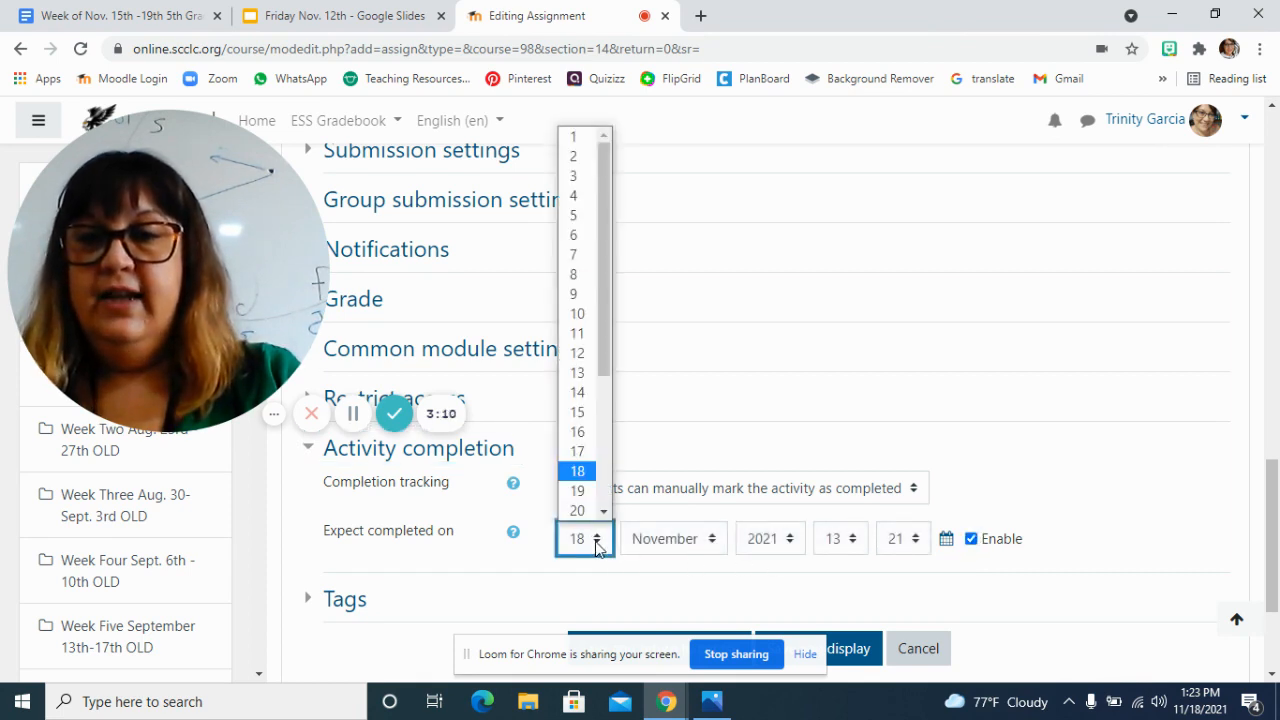
{"action": "left_click", "coordinate": [578, 490]}
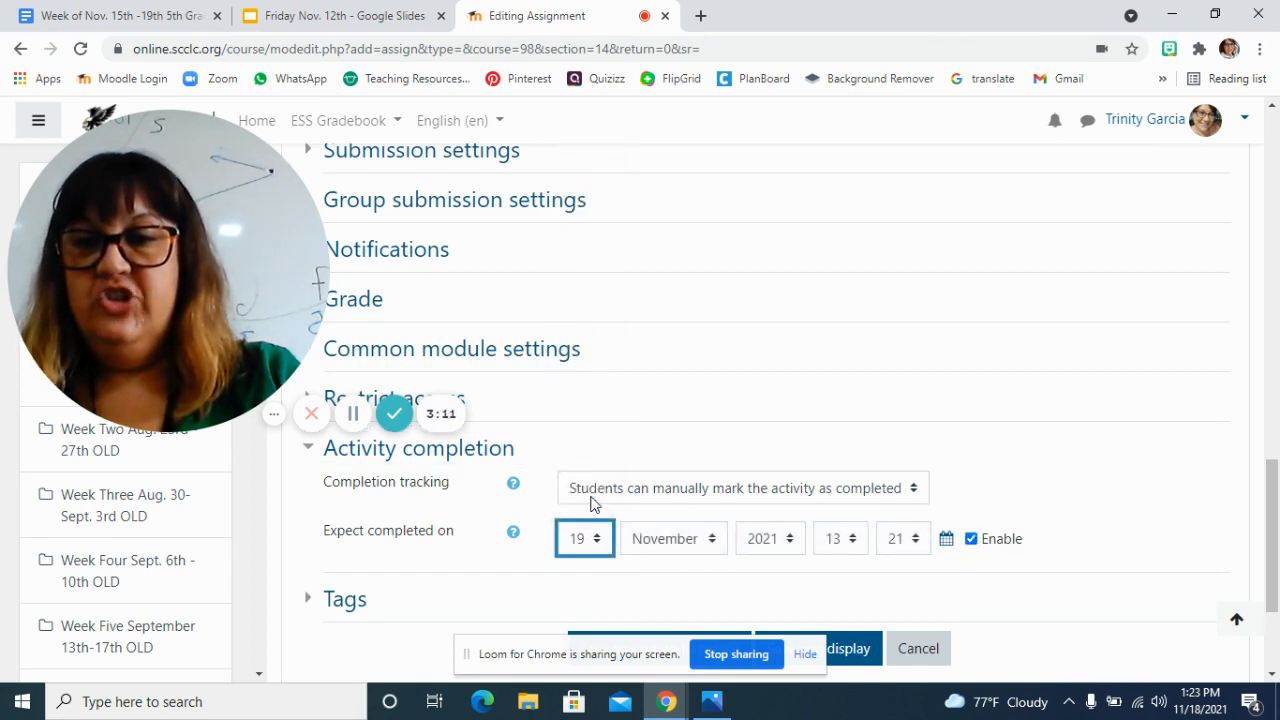
{"action": "left_click", "coordinate": [851, 541]}
{"action": "scroll", "coordinate": [860, 470], "scroll_direction": "down", "scroll_amount": 1}
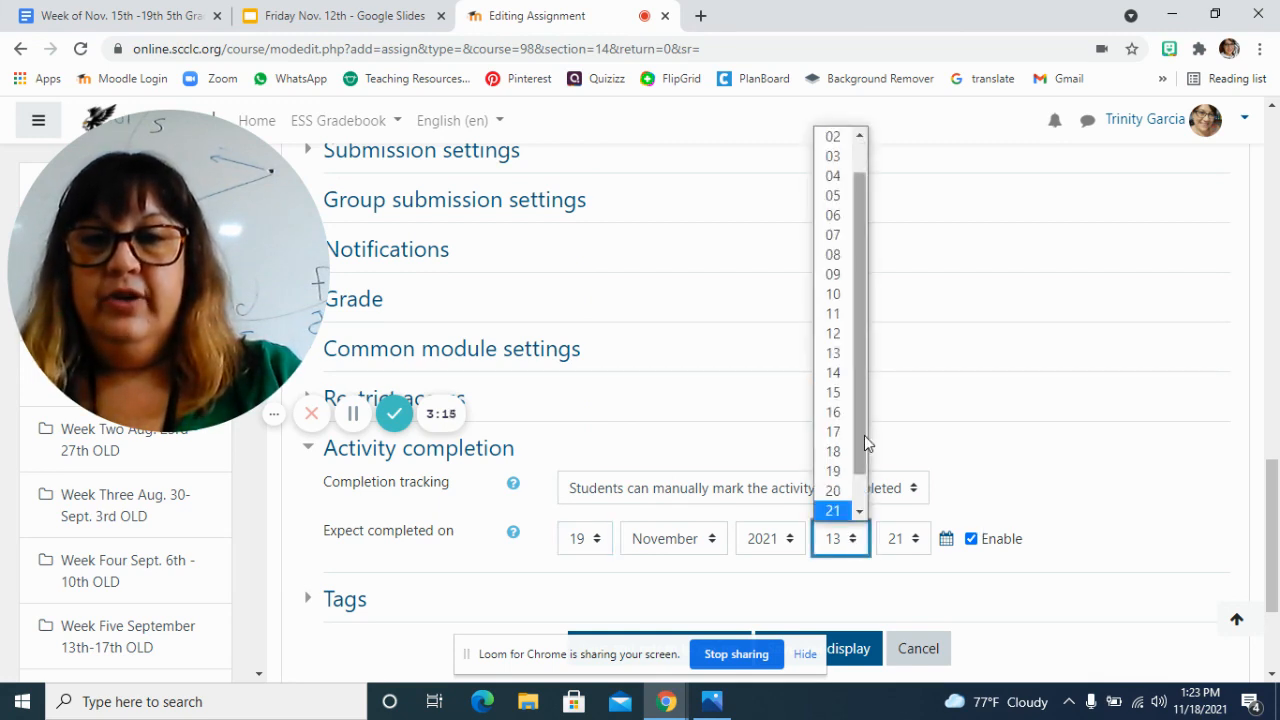
{"action": "scroll", "coordinate": [859, 437], "scroll_direction": "down", "scroll_amount": 1}
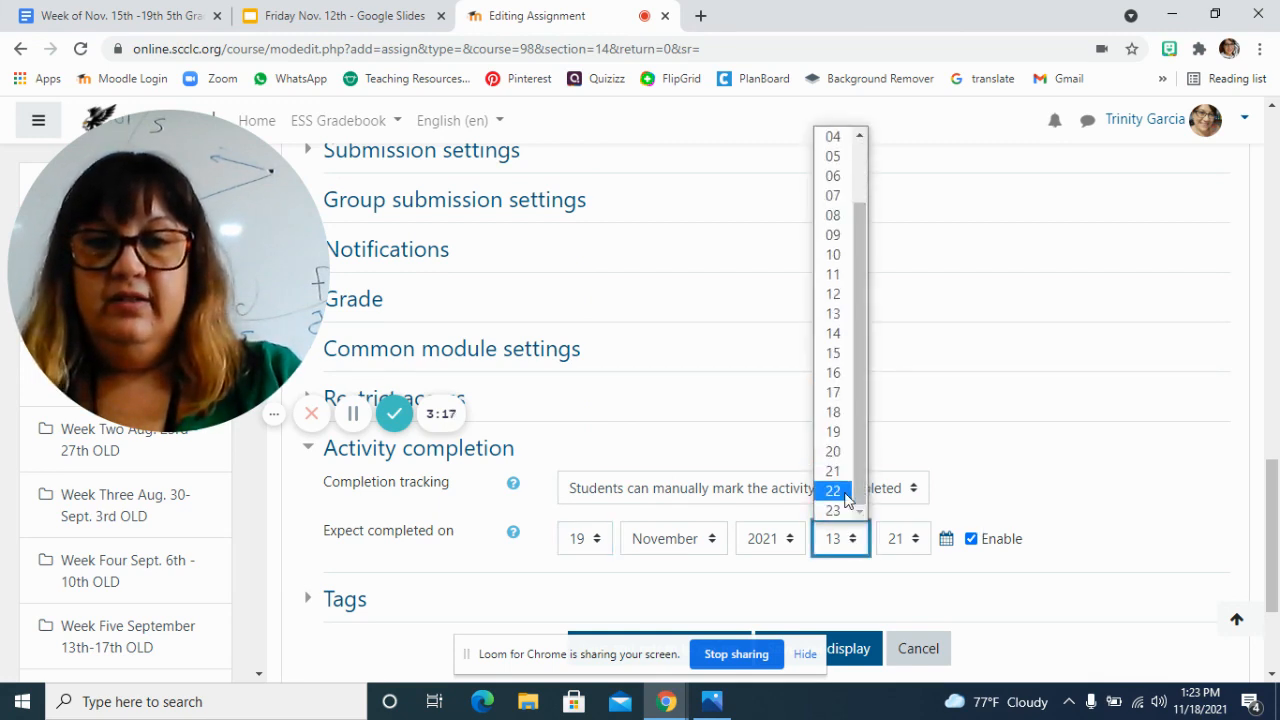
{"action": "left_click", "coordinate": [833, 490]}
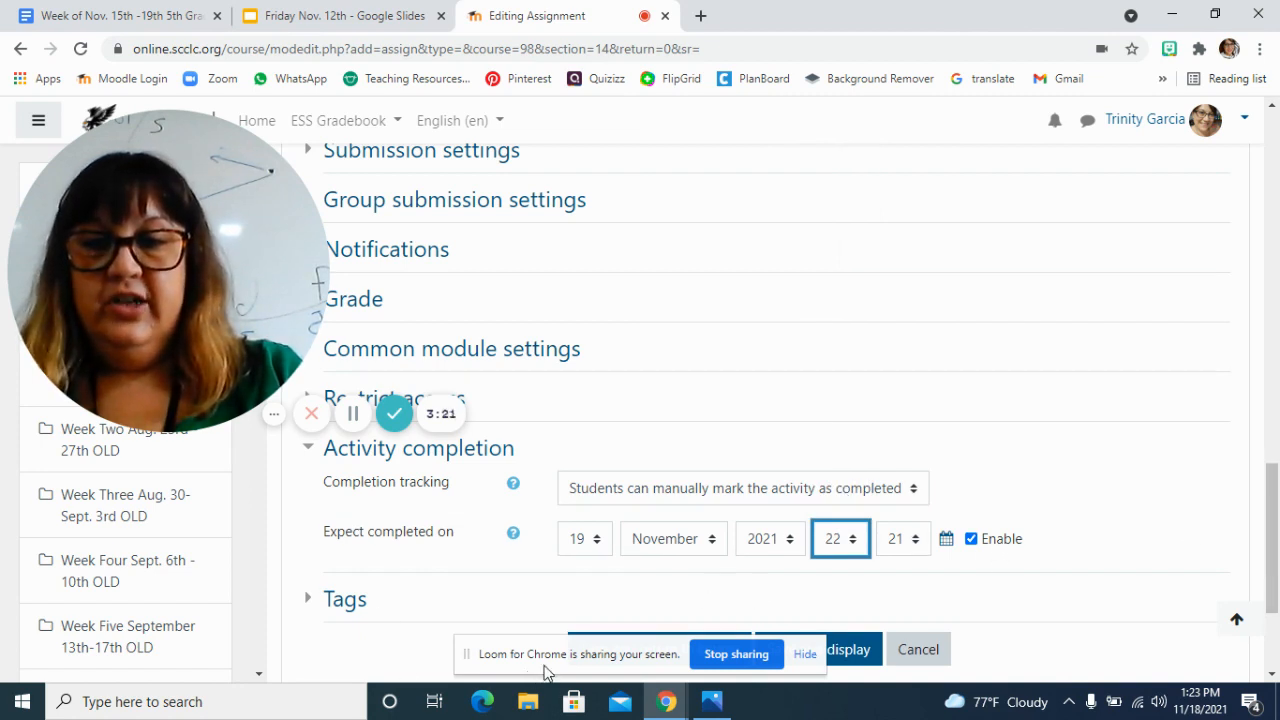
- Save the assignment and display its page to review the schedule image and grading summary
{"action": "left_click_drag", "start_coordinate": [545, 673], "coordinate": [794, 31]}
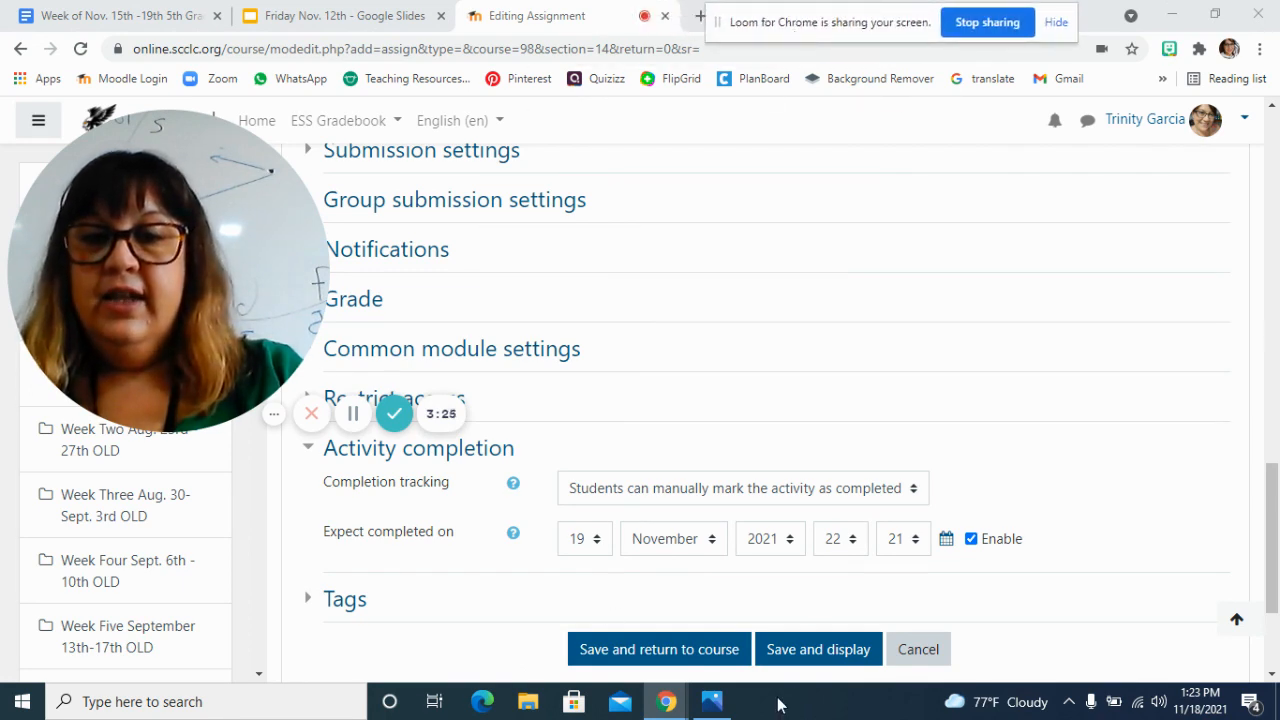
{"action": "left_click", "coordinate": [852, 655]}
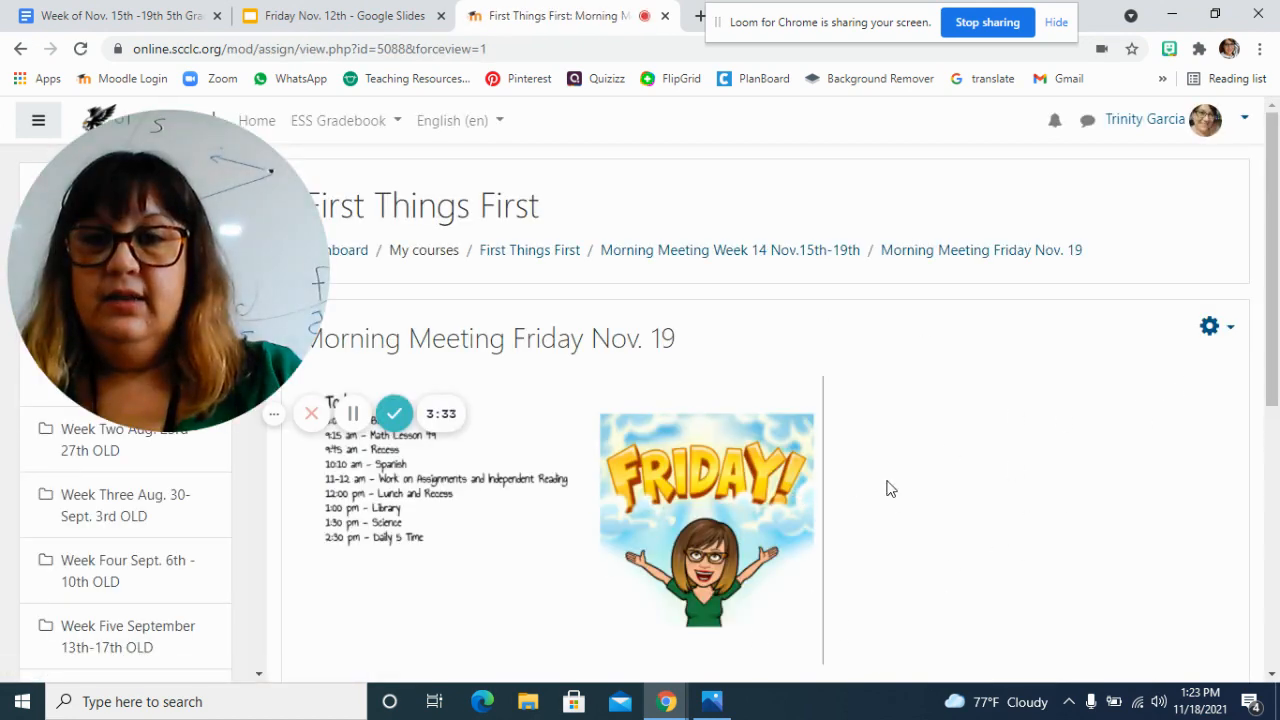
{"action": "left_click_drag", "start_coordinate": [1275, 290], "coordinate": [1275, 404]}
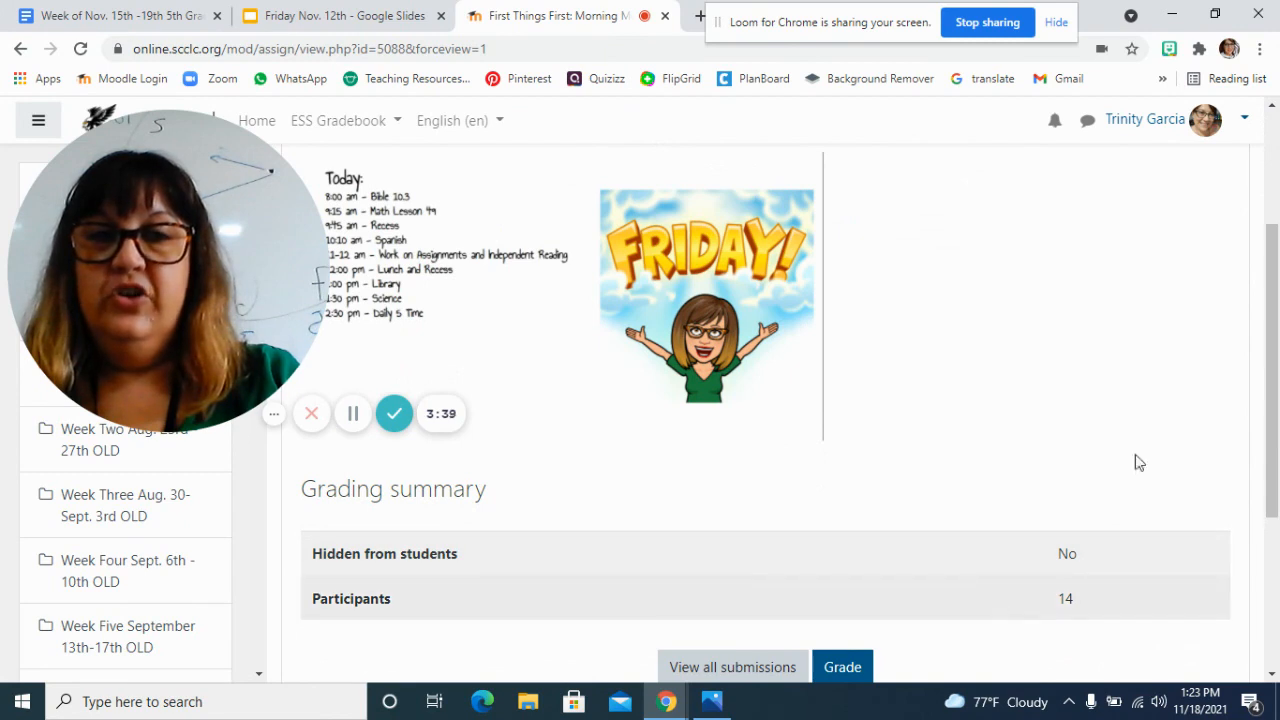
{"action": "left_click_drag", "start_coordinate": [1277, 285], "coordinate": [1274, 217]}
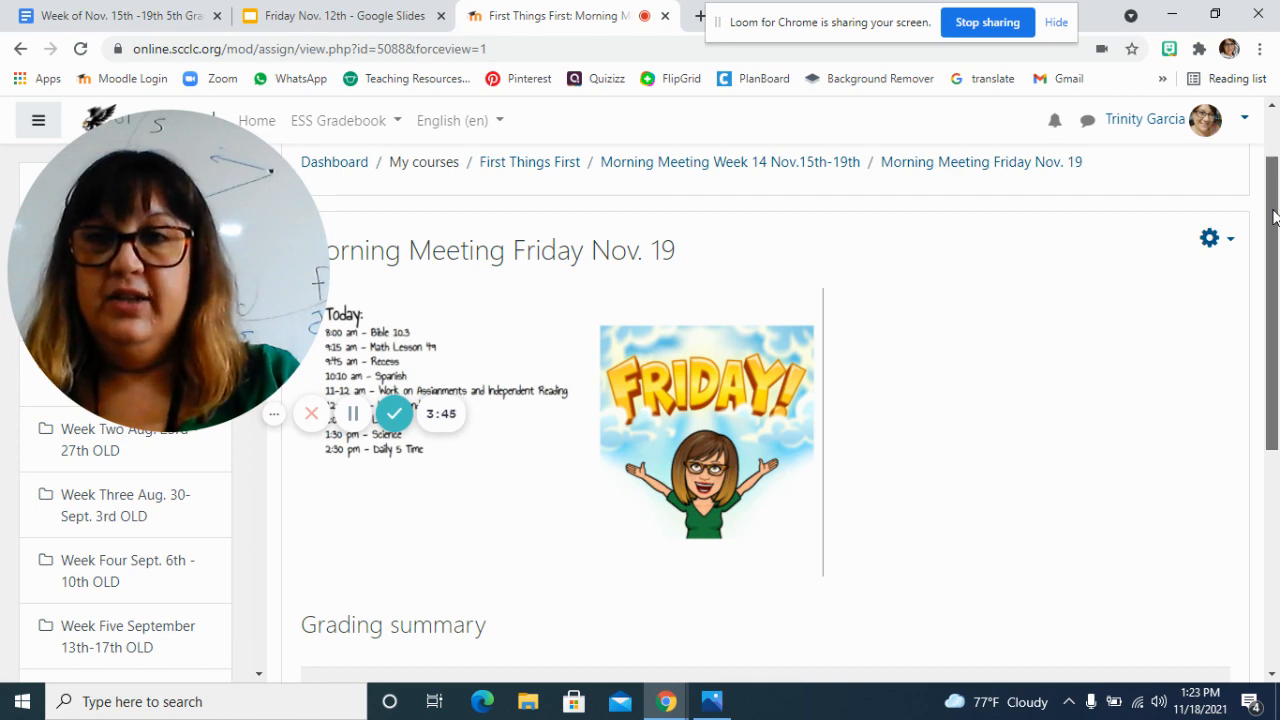
{"action": "left_click_drag", "start_coordinate": [160, 202], "coordinate": [1062, 194]}
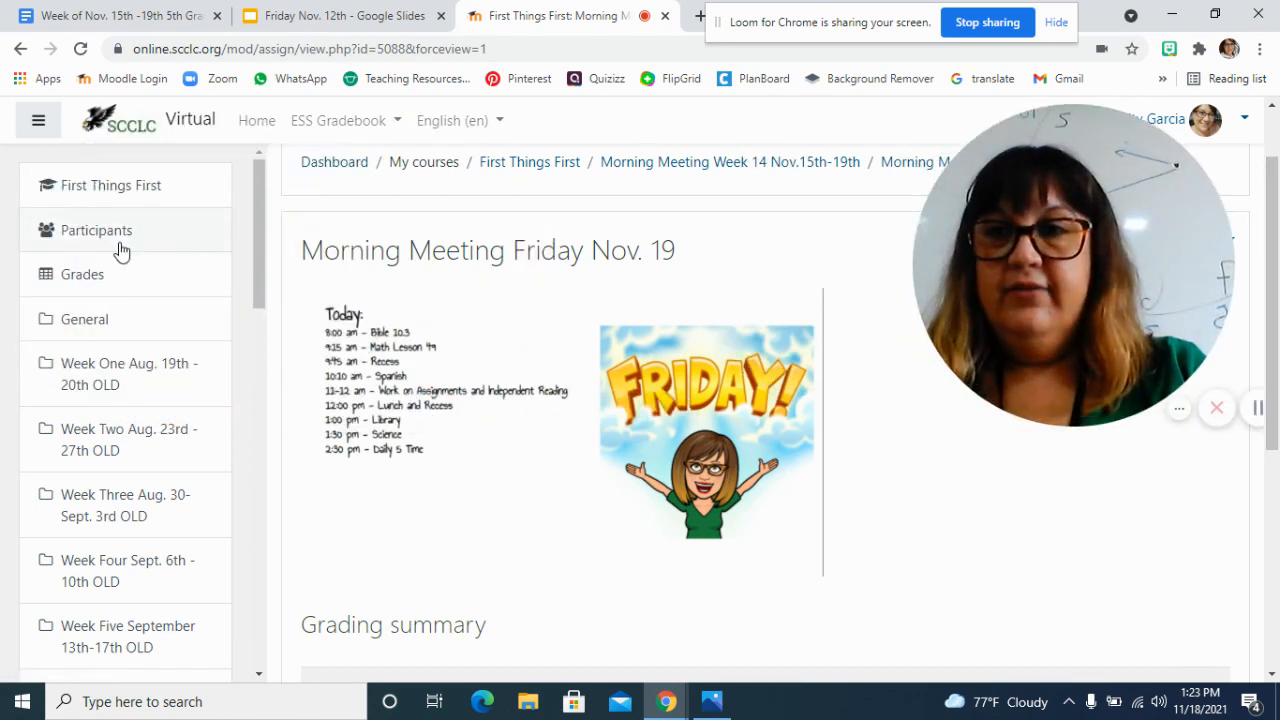
- Open the Bible 5th course from the dashboard and add a new Assignment to Bible Week 14 Nov. 15th-19th
{"action": "left_click", "coordinate": [122, 122]}
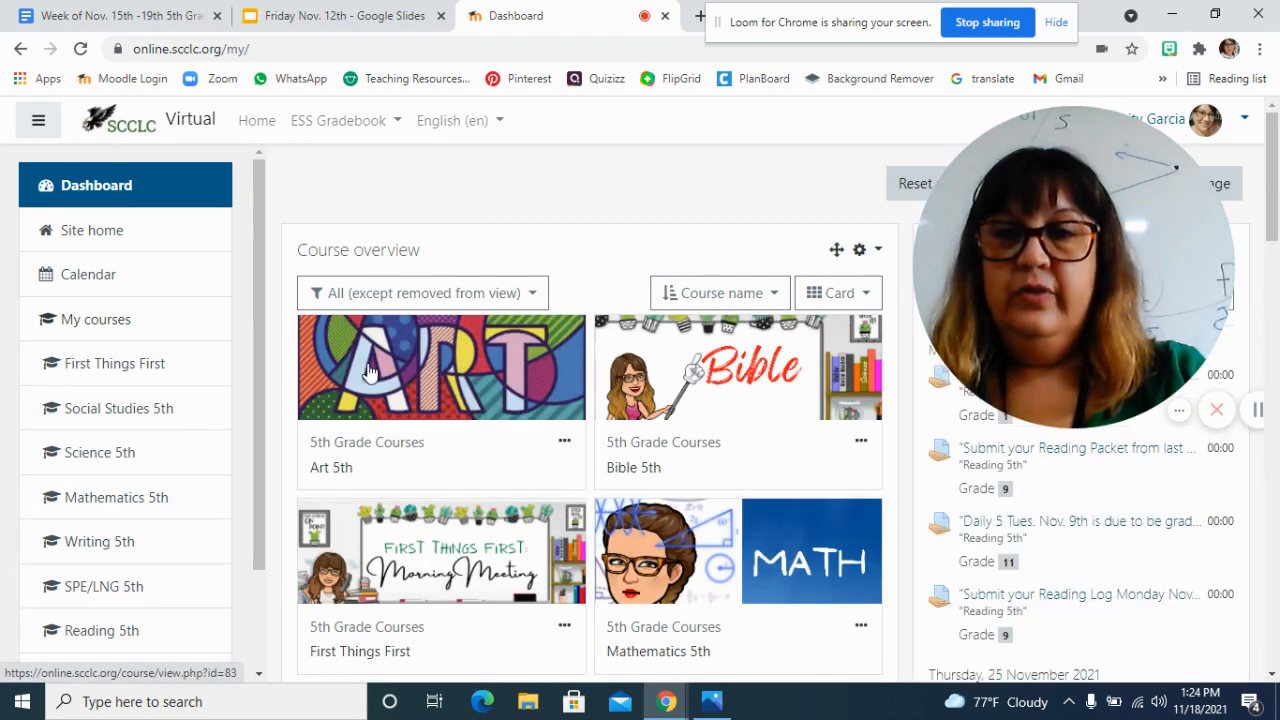
{"action": "left_click", "coordinate": [650, 358]}
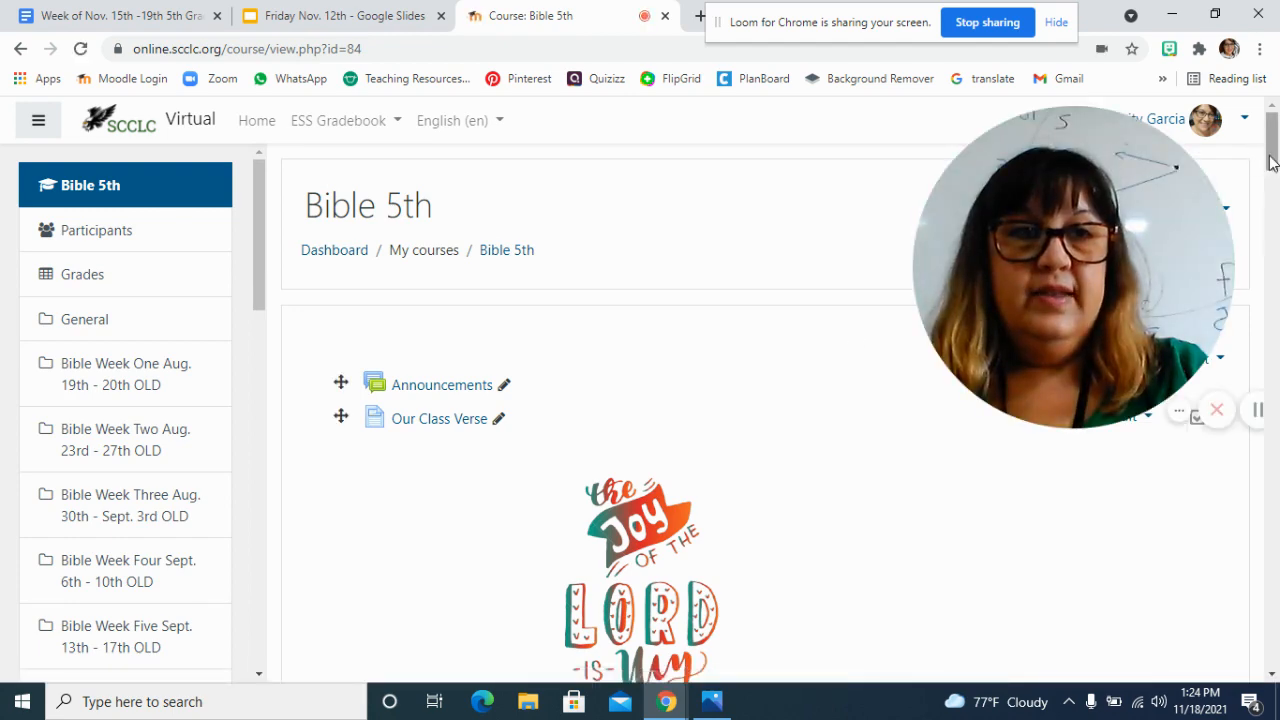
{"action": "left_click_drag", "start_coordinate": [1272, 162], "coordinate": [1275, 627]}
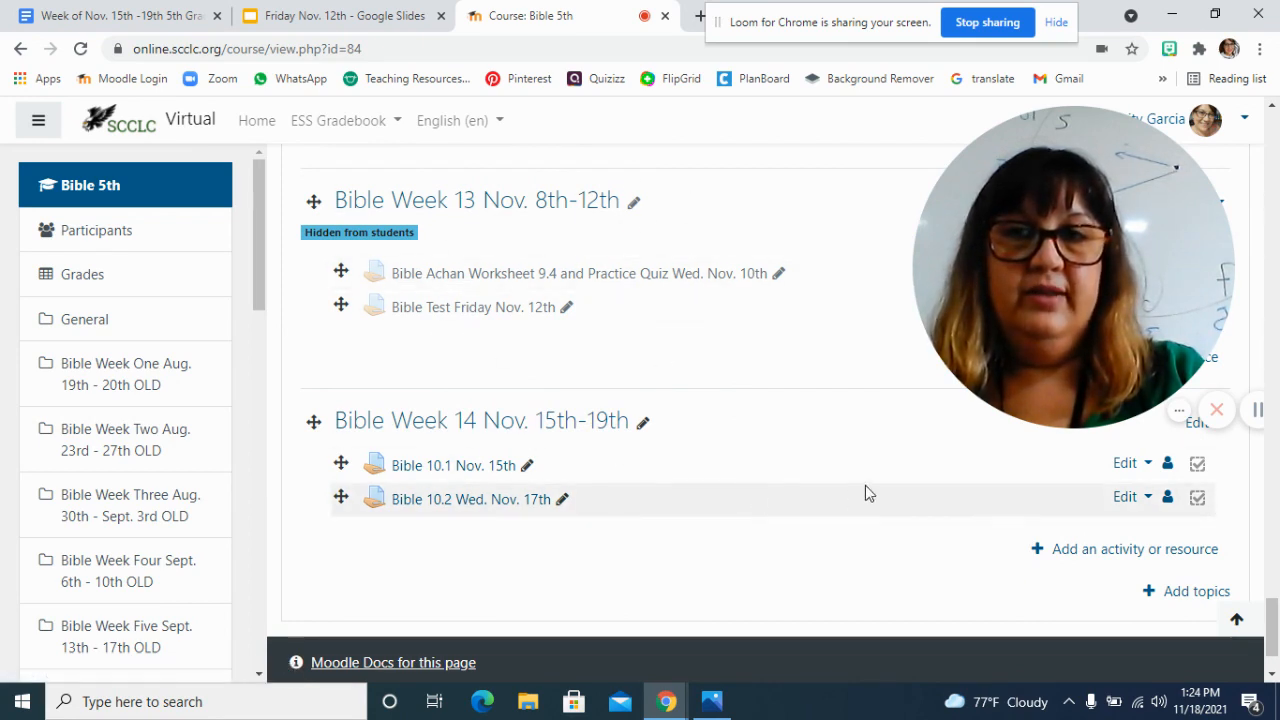
{"action": "left_click", "coordinate": [1188, 556]}
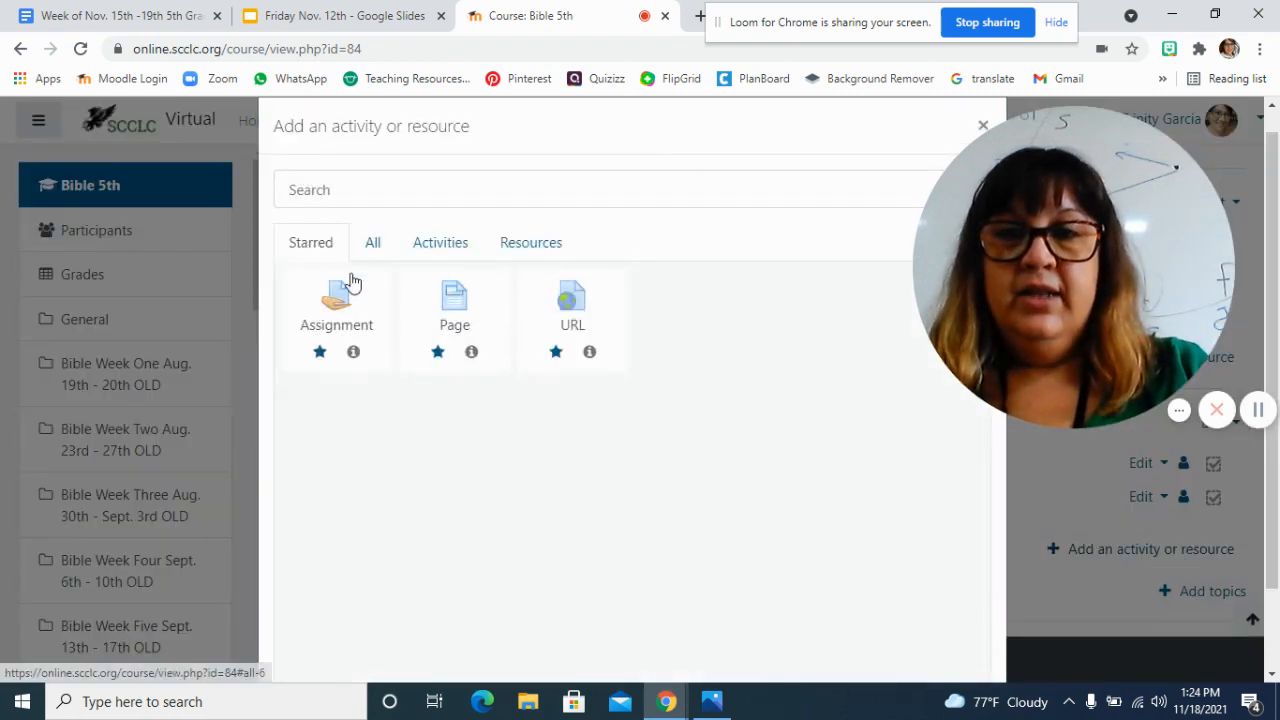
{"action": "left_click", "coordinate": [349, 297]}
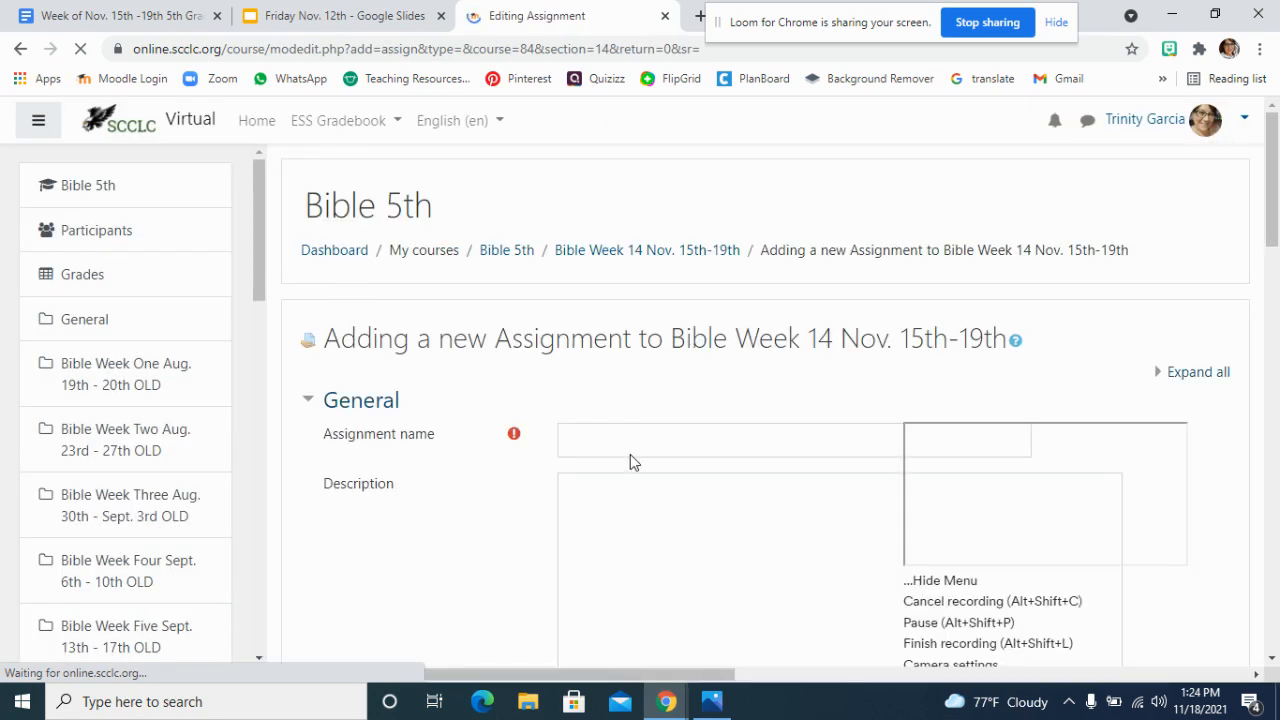
- Enter "Math Lesson 49 Friday, Nov. 19th" as the assignment name and select the whole name
{"action": "left_click", "coordinate": [642, 440]}
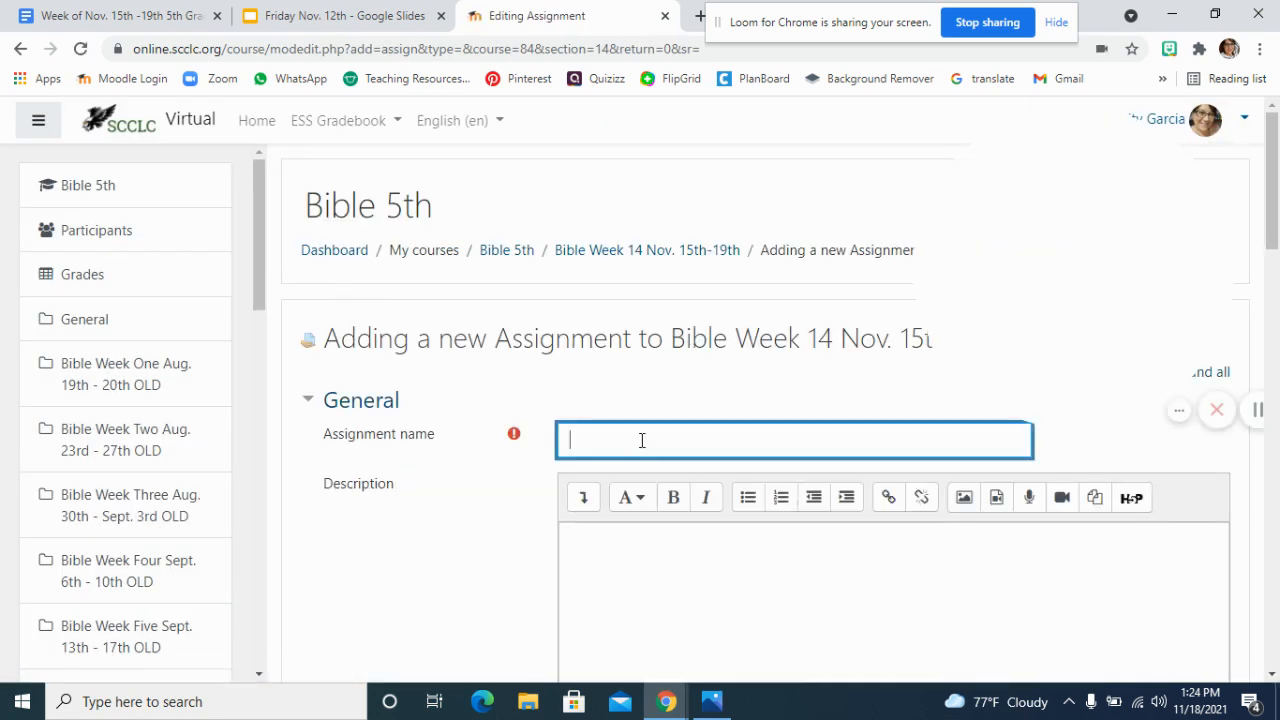
{"action": "type", "text": "Math Lesson 49 Friday, Nov. 19th"}
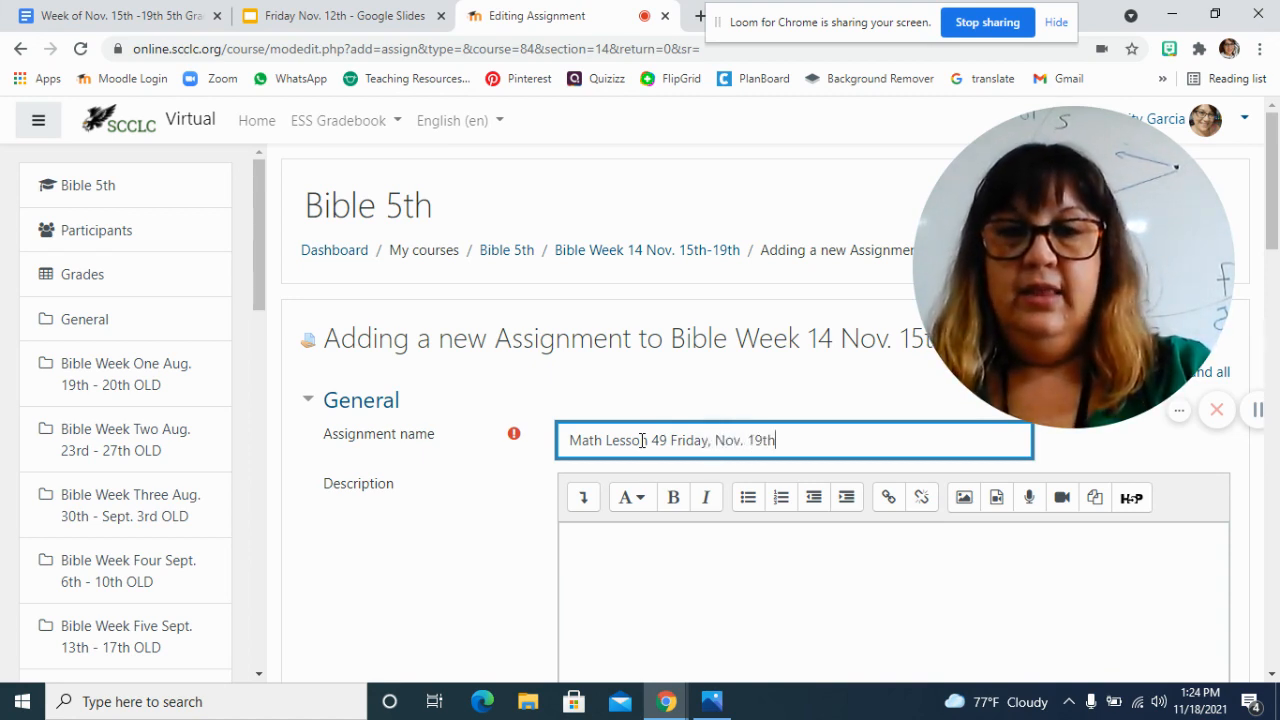
{"action": "key", "text": "ctrl+a"}
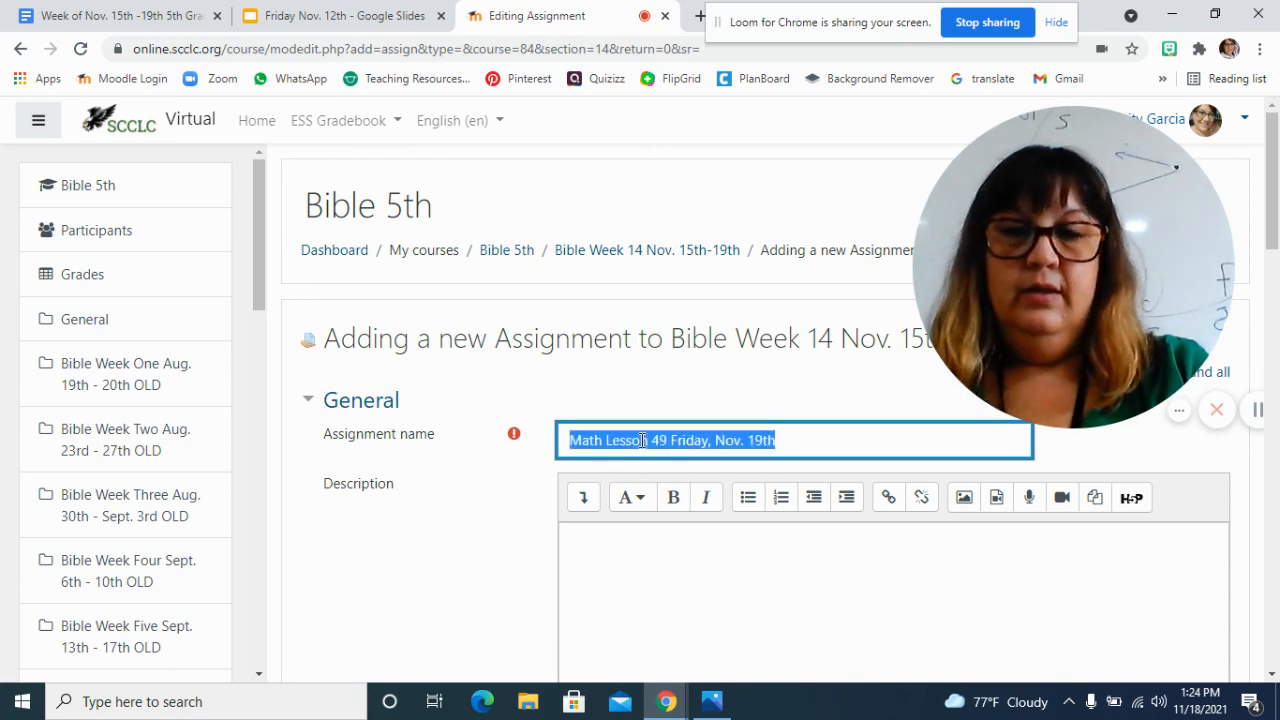
- Start adding an image to the assignment description and choose Screenshot (472) from the Screenshots folder as the file
{"action": "left_click", "coordinate": [963, 498]}
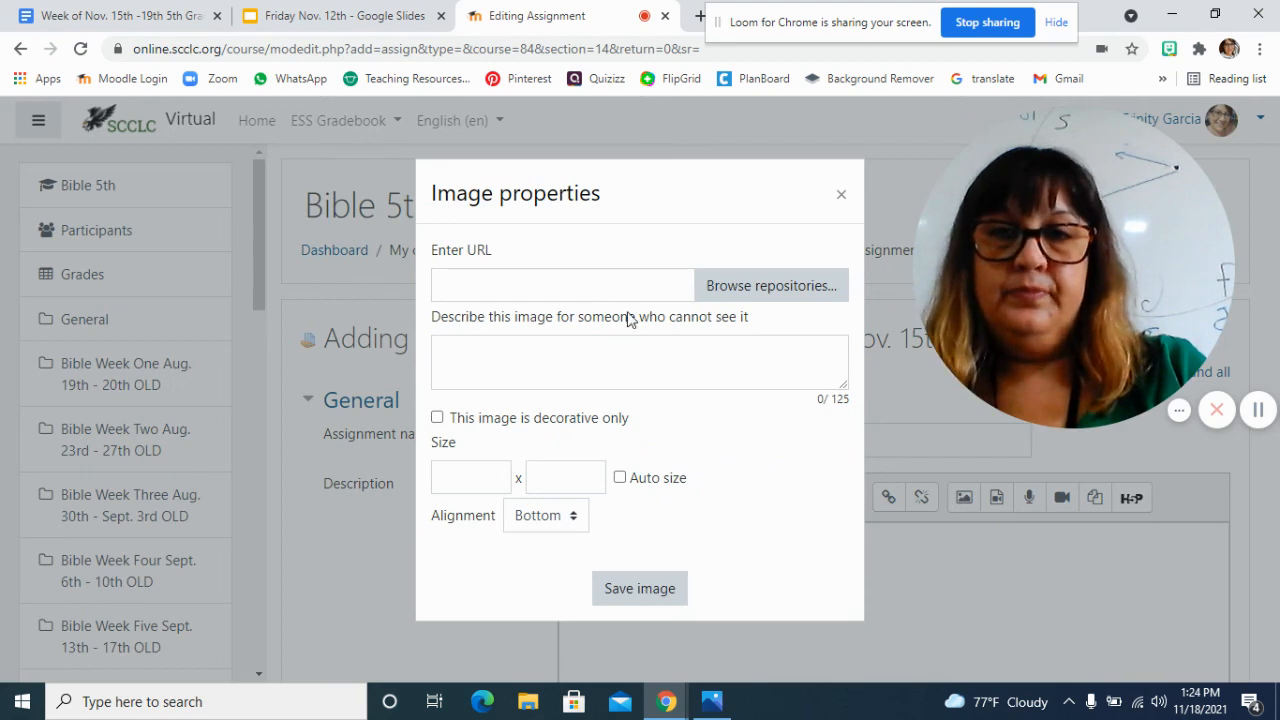
{"action": "left_click", "coordinate": [785, 290]}
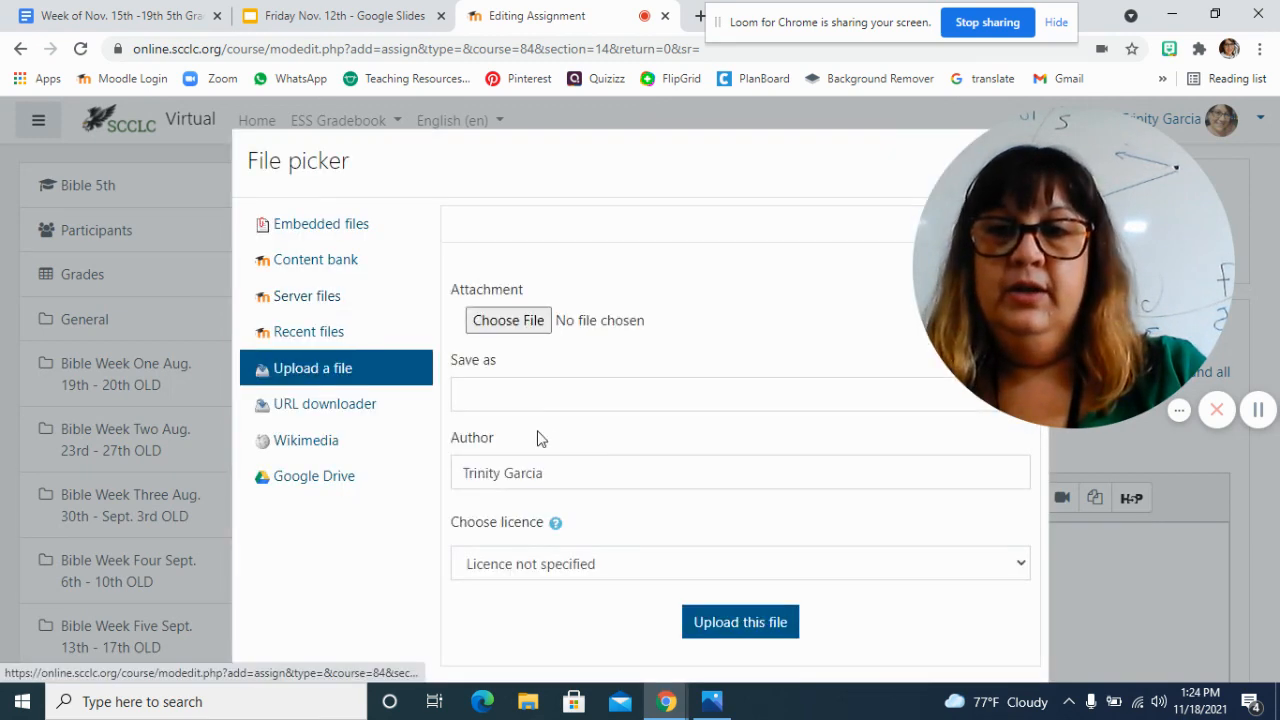
{"action": "left_click", "coordinate": [540, 328]}
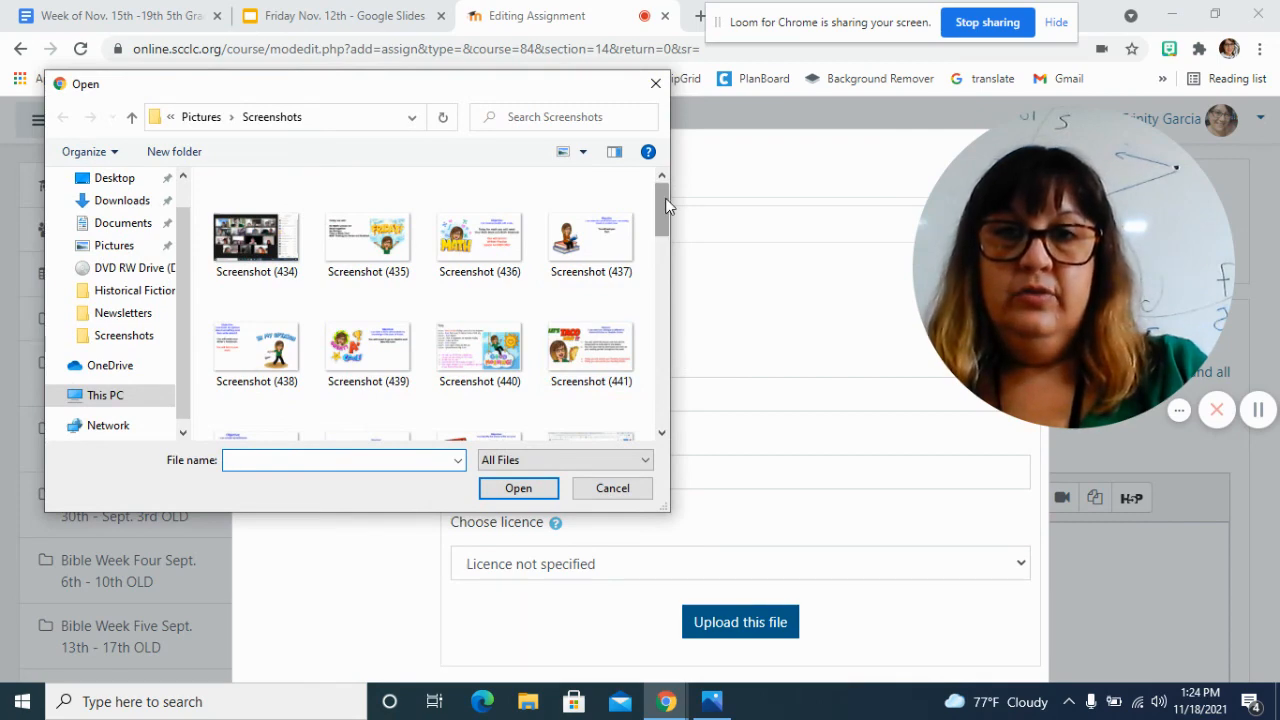
{"action": "left_click_drag", "start_coordinate": [667, 205], "coordinate": [660, 385]}
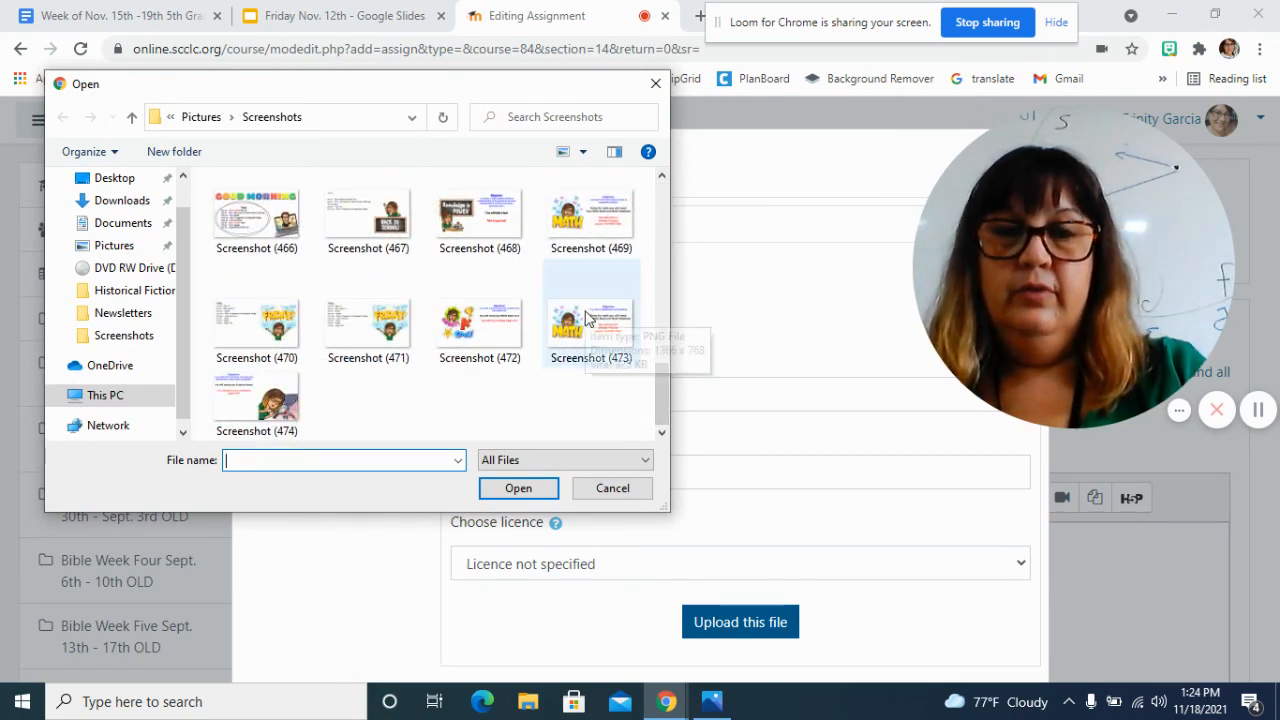
{"action": "left_click", "coordinate": [494, 343]}
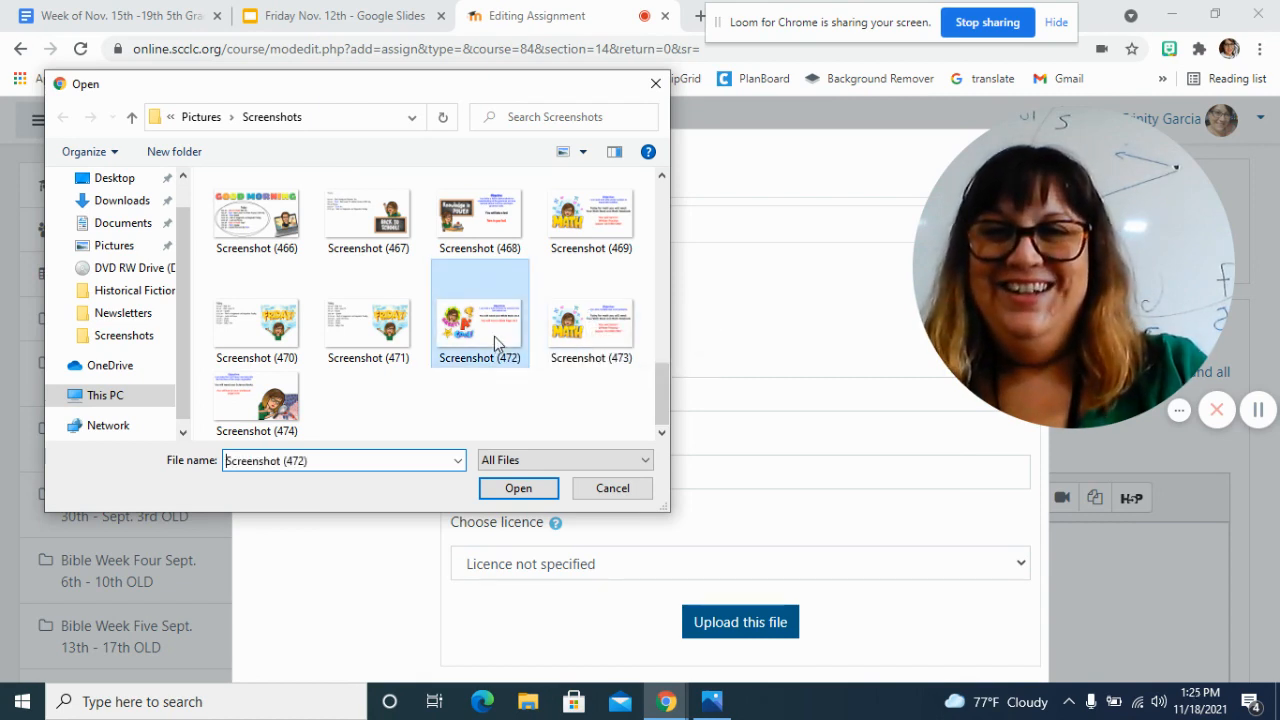
{"action": "left_click", "coordinate": [516, 489]}
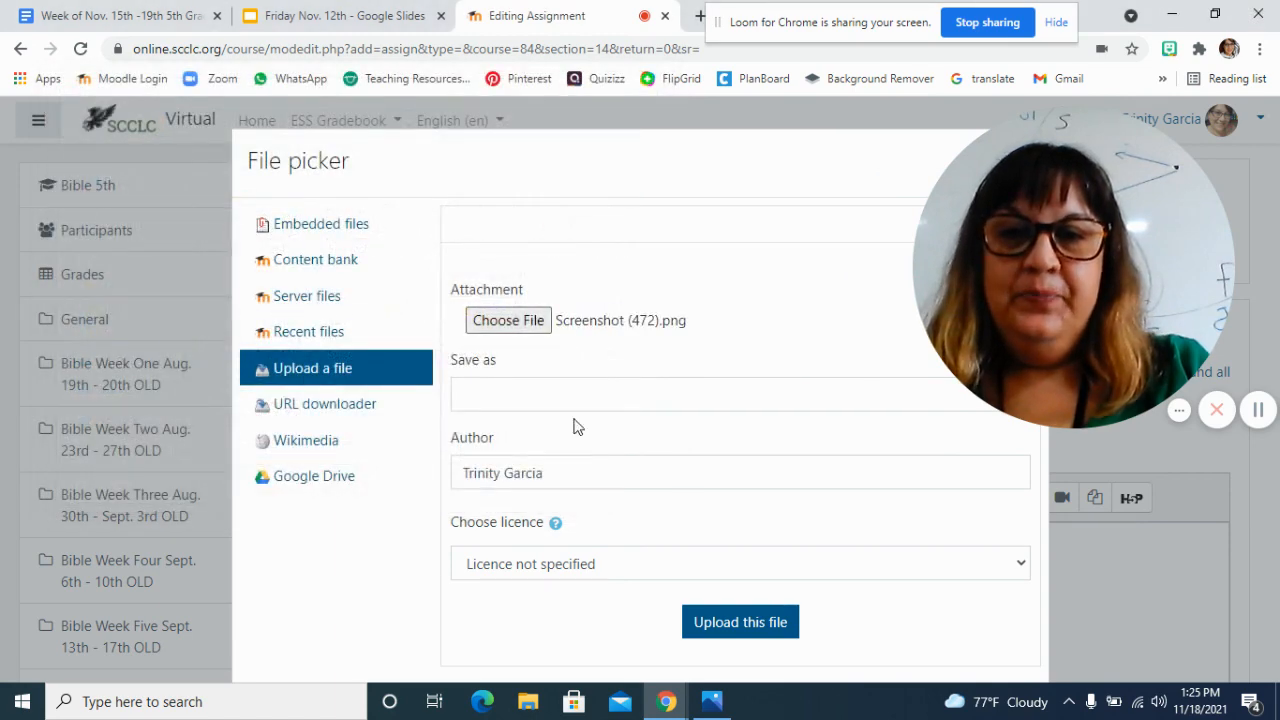
- Set the image's save name to "Bible 10.3 Friday Nov. 19th", copy that name, and upload the file
{"action": "left_click", "coordinate": [600, 394]}
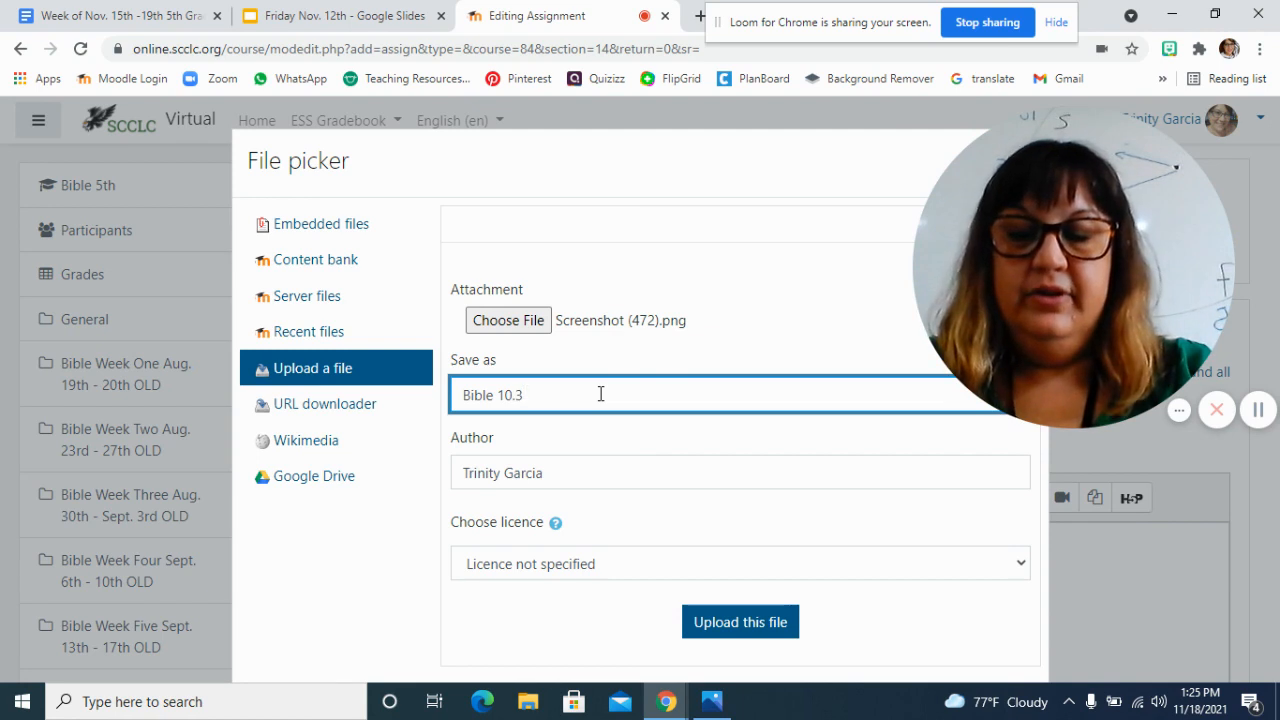
{"action": "type", "text": "day Nov."}
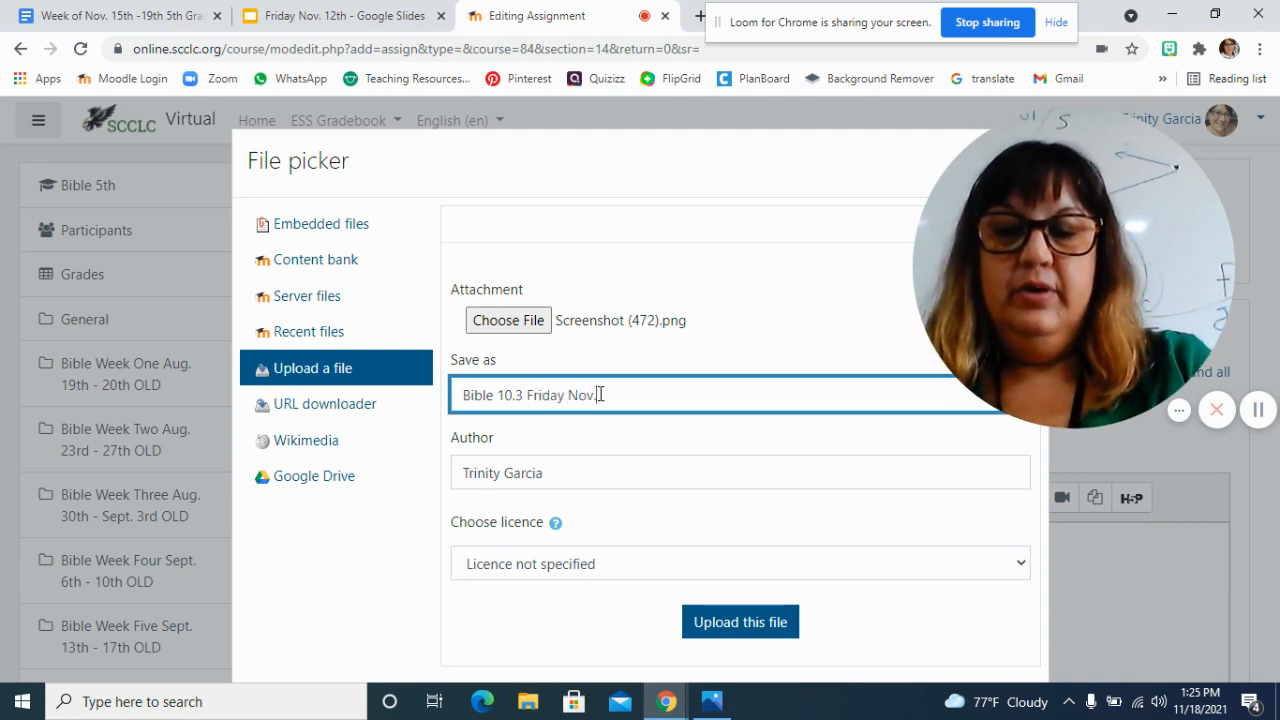
{"action": "type", "text": " 19th"}
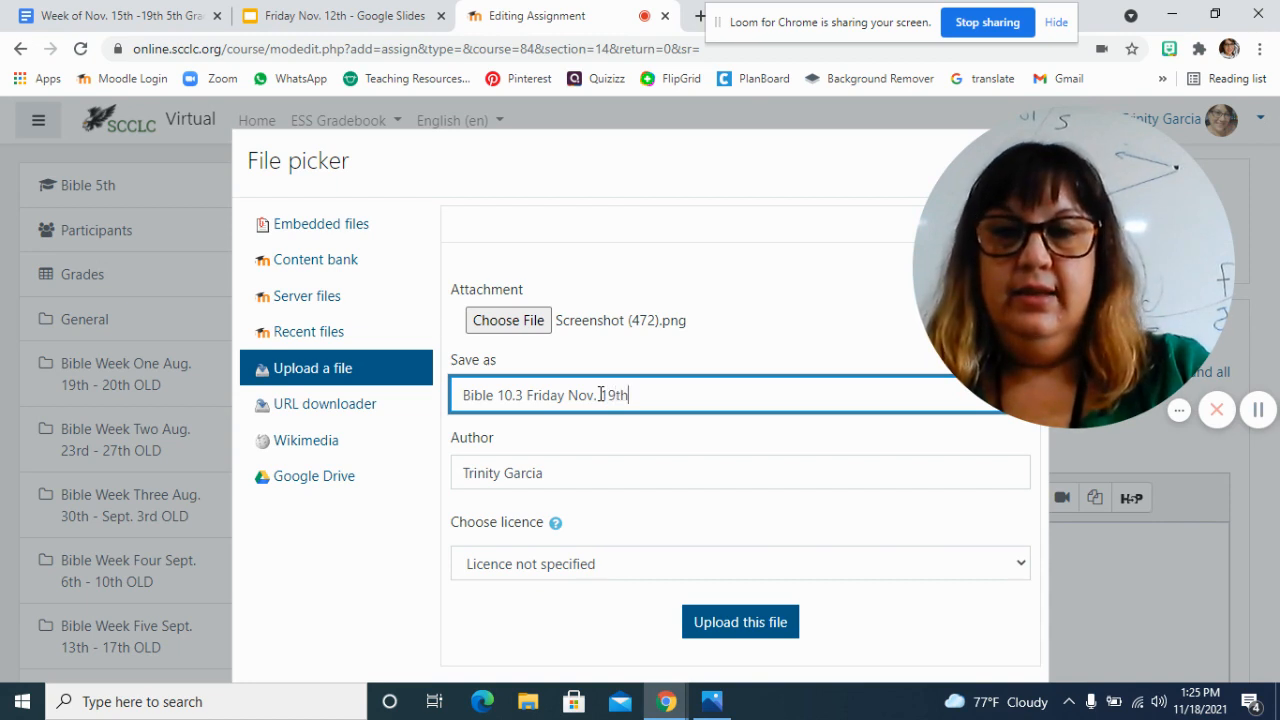
{"action": "key", "text": "ctrl+a"}
{"action": "key", "text": "ctrl+c"}
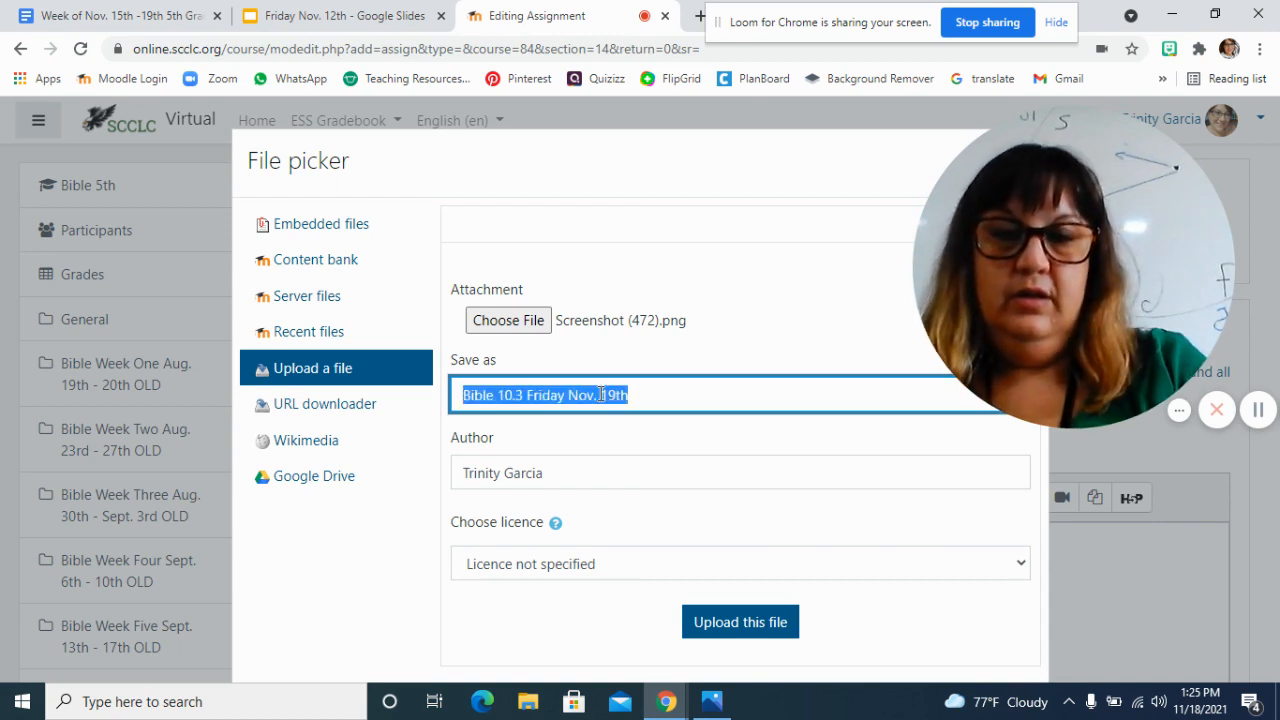
{"action": "left_click", "coordinate": [758, 632]}
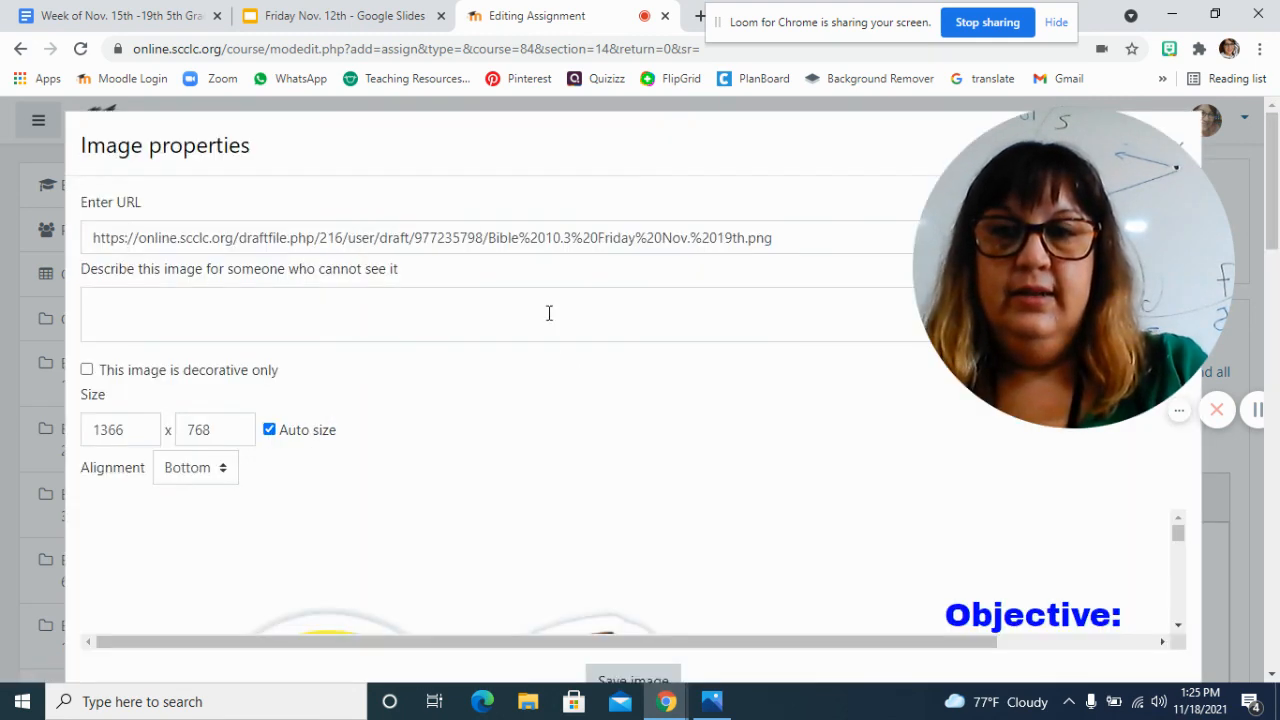
- Describe the image as "Bible 10.3 Friday Nov. 19th", set its width to 550 with automatic sizing, and insert it
{"action": "left_click", "coordinate": [549, 312]}
{"action": "key", "text": "ctrl+v"}
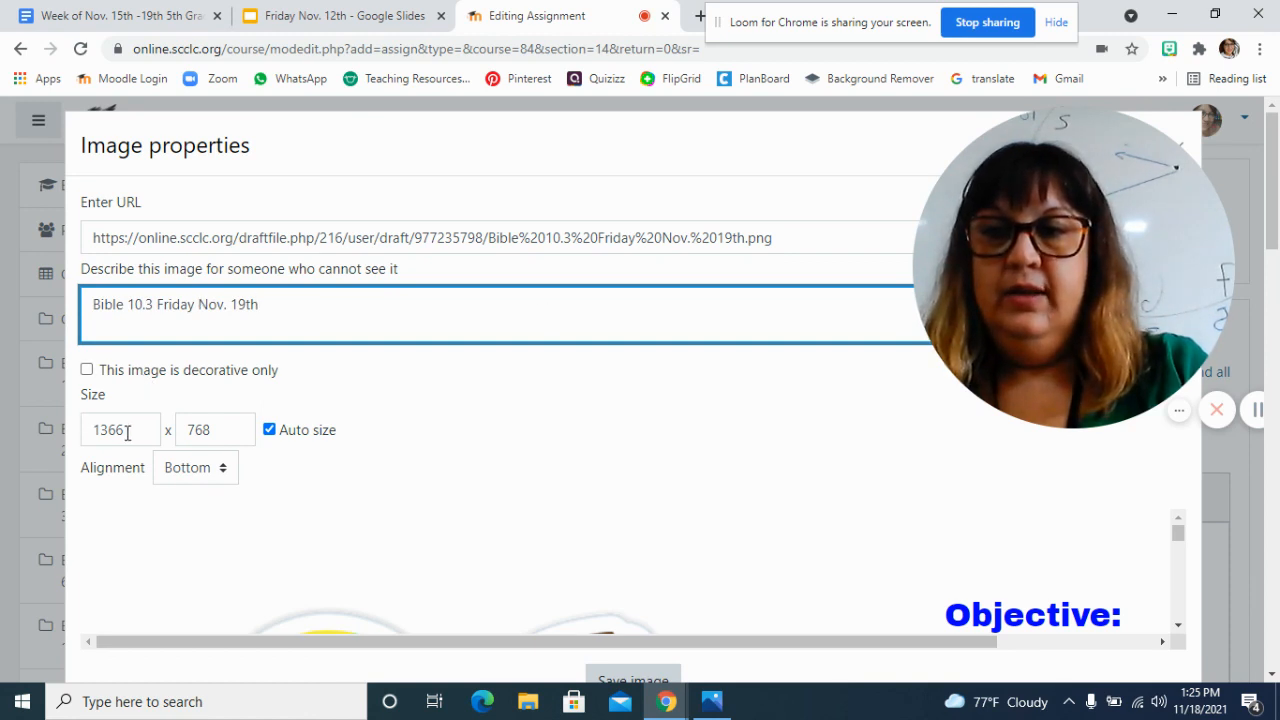
{"action": "left_click_drag", "start_coordinate": [127, 432], "coordinate": [26, 430]}
{"action": "type", "text": "550"}
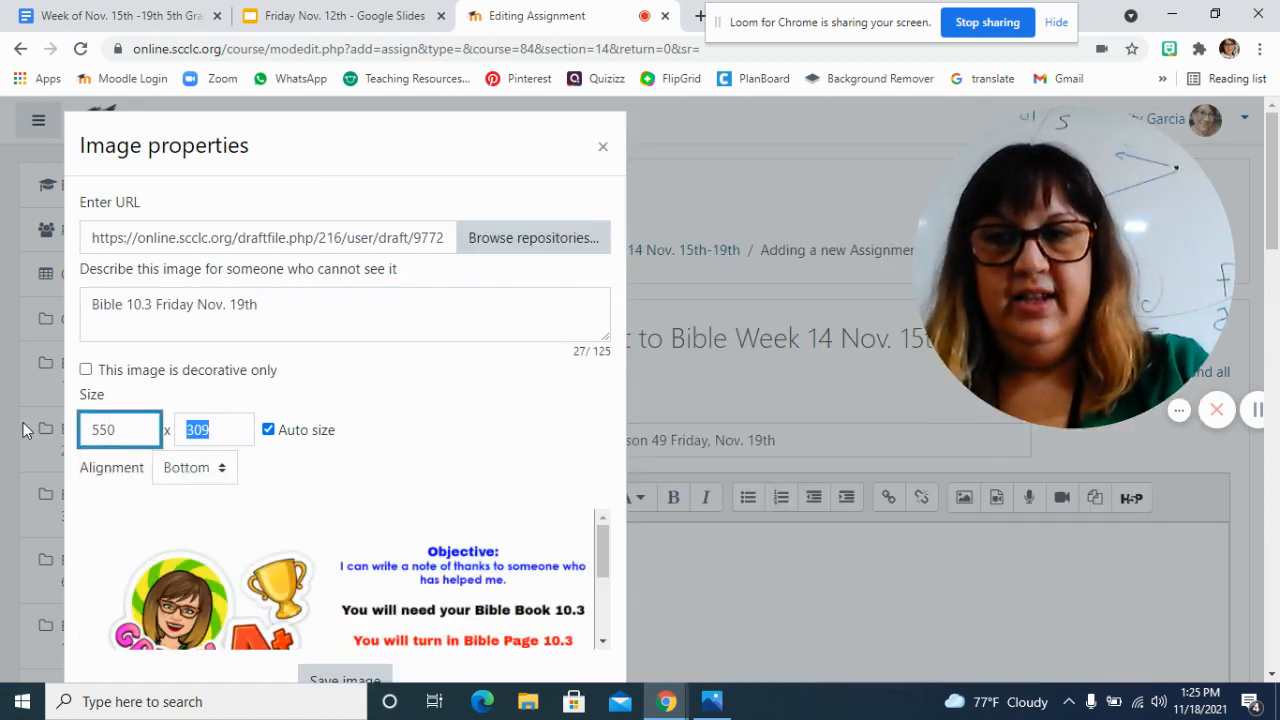
{"action": "key", "text": "Tab"}
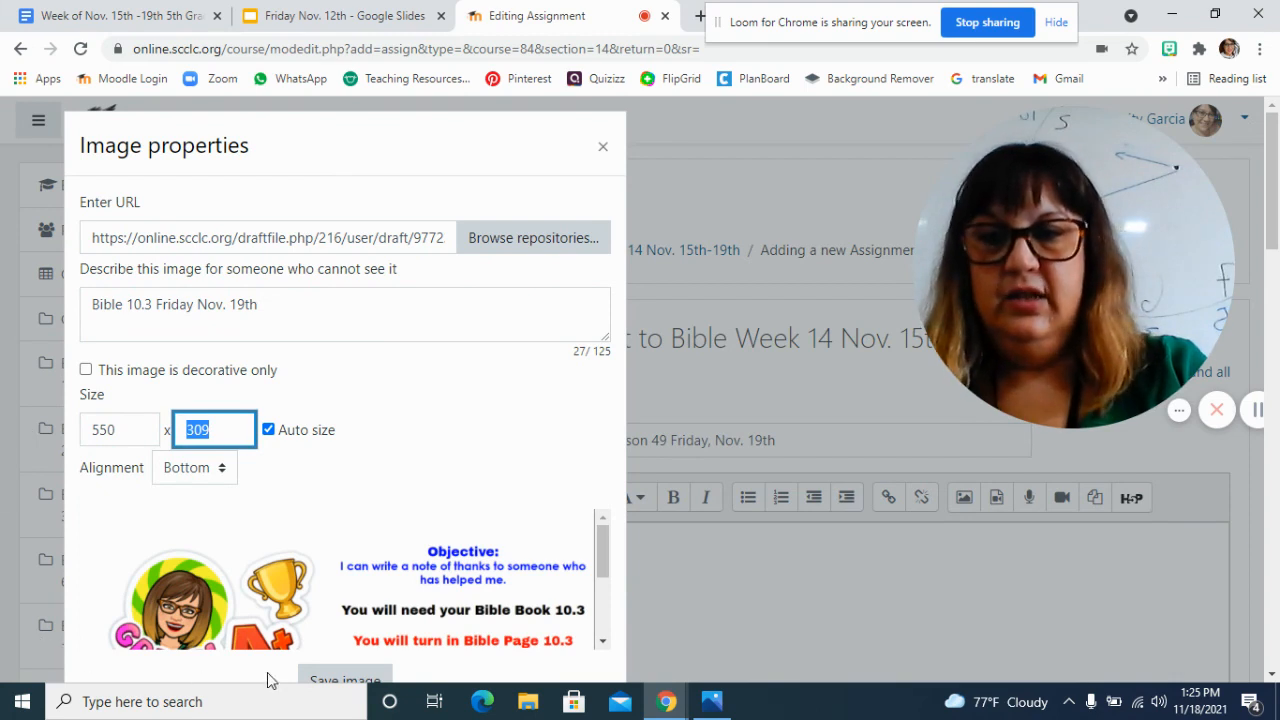
{"action": "left_click", "coordinate": [306, 678]}
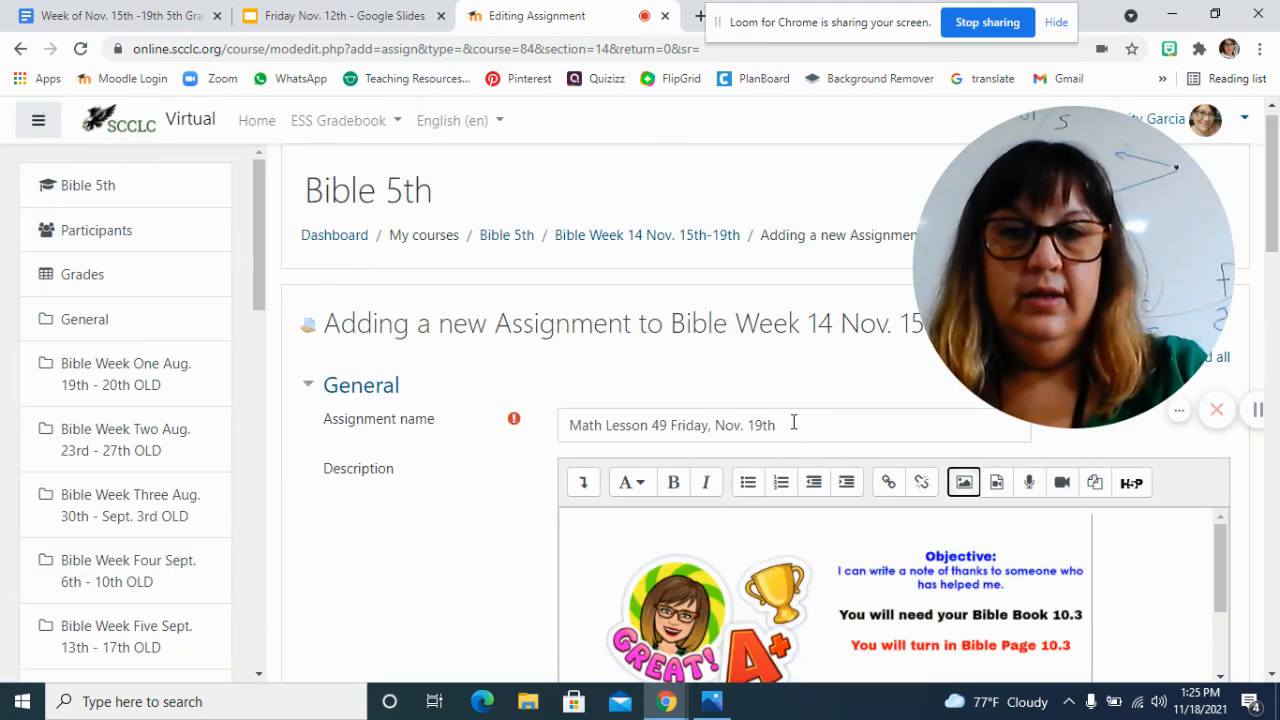
- Replace the assignment name with the copied text "Bible 10.3 Friday Nov. 19th"
{"action": "left_click_drag", "start_coordinate": [793, 422], "coordinate": [377, 410]}
{"action": "key", "text": "BackSpace"}
{"action": "key", "text": "ctrl+v"}
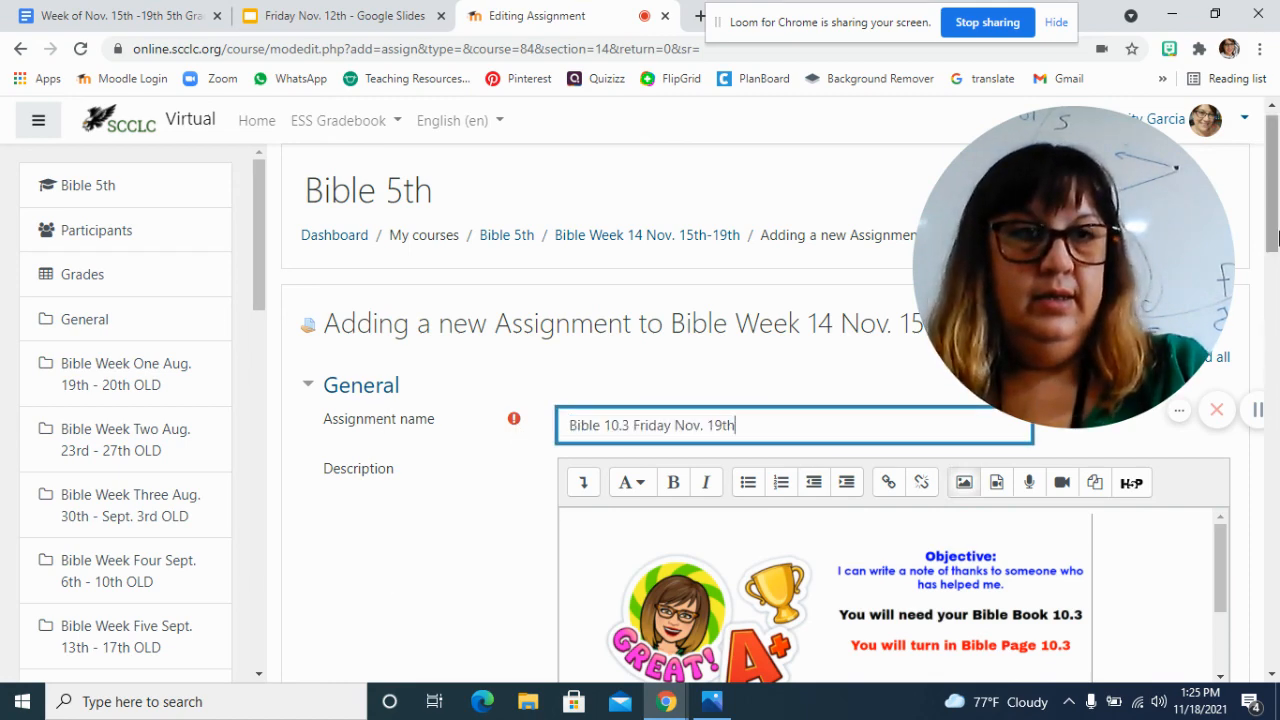
- Set the assignment's due date to day 19 and hour 22 in the availability settings
{"action": "left_click_drag", "start_coordinate": [1273, 234], "coordinate": [1275, 370]}
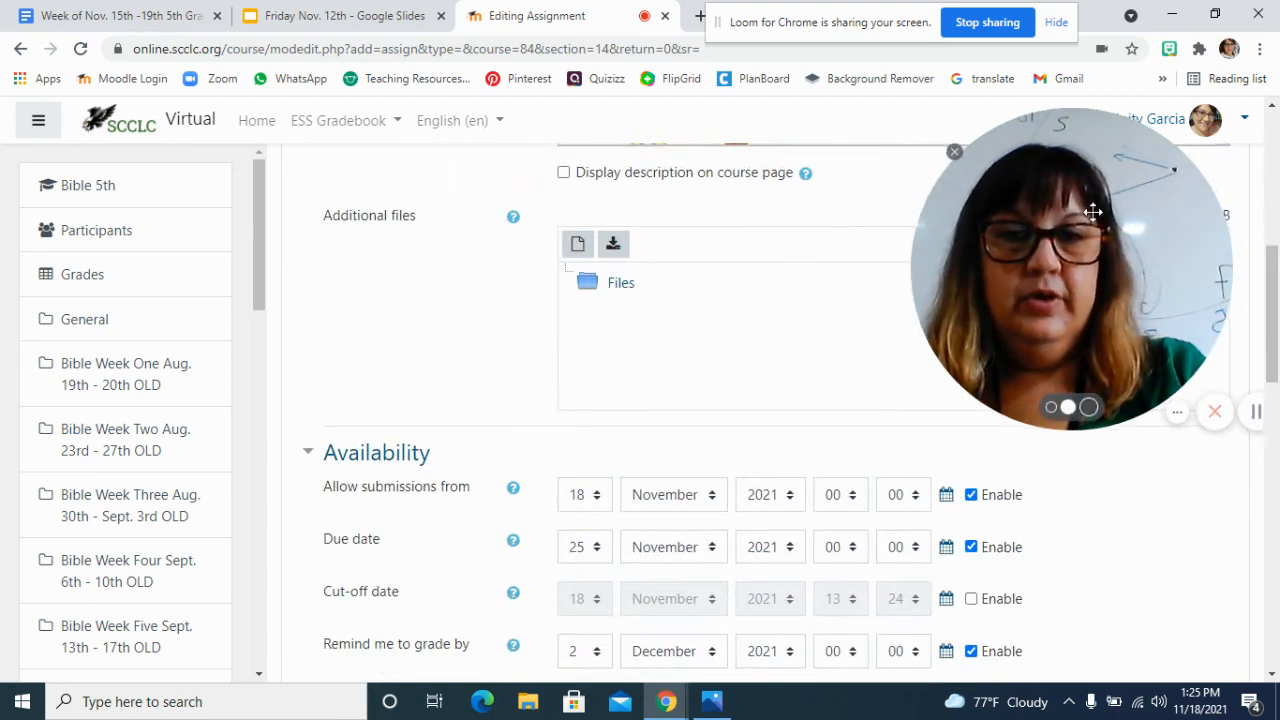
{"action": "left_click_drag", "start_coordinate": [1094, 206], "coordinate": [243, 163]}
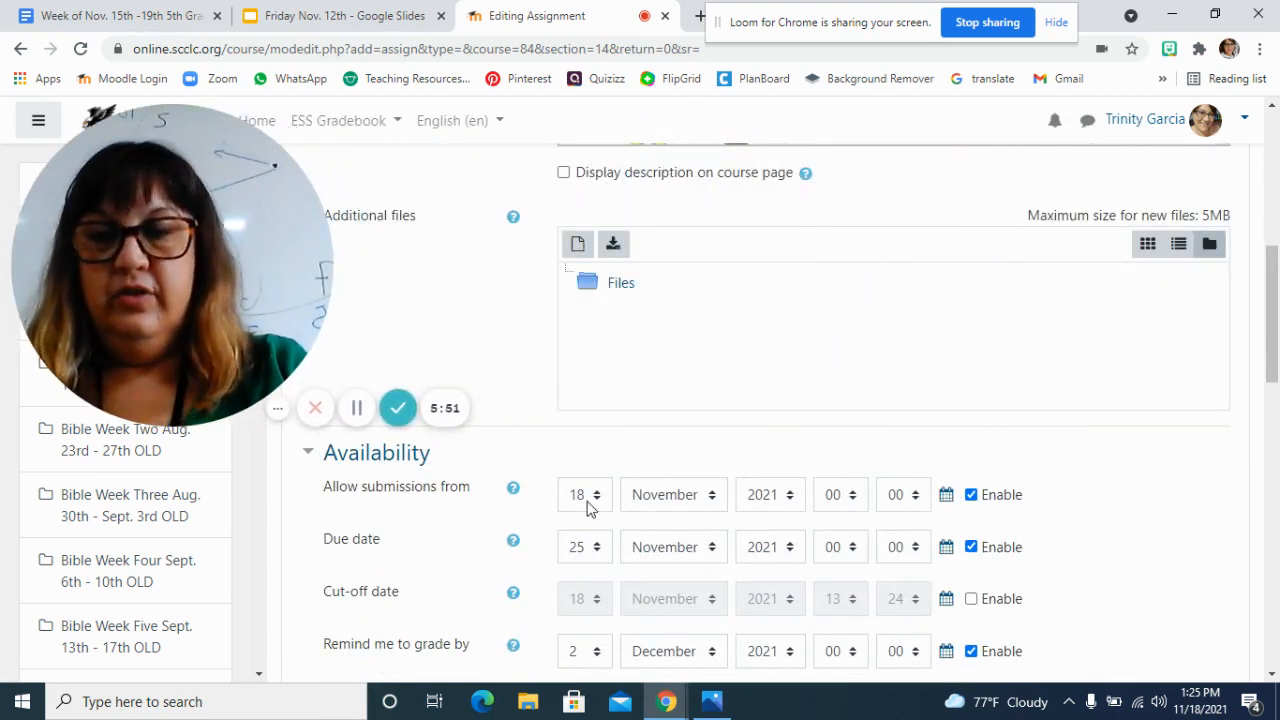
{"action": "left_click", "coordinate": [593, 553]}
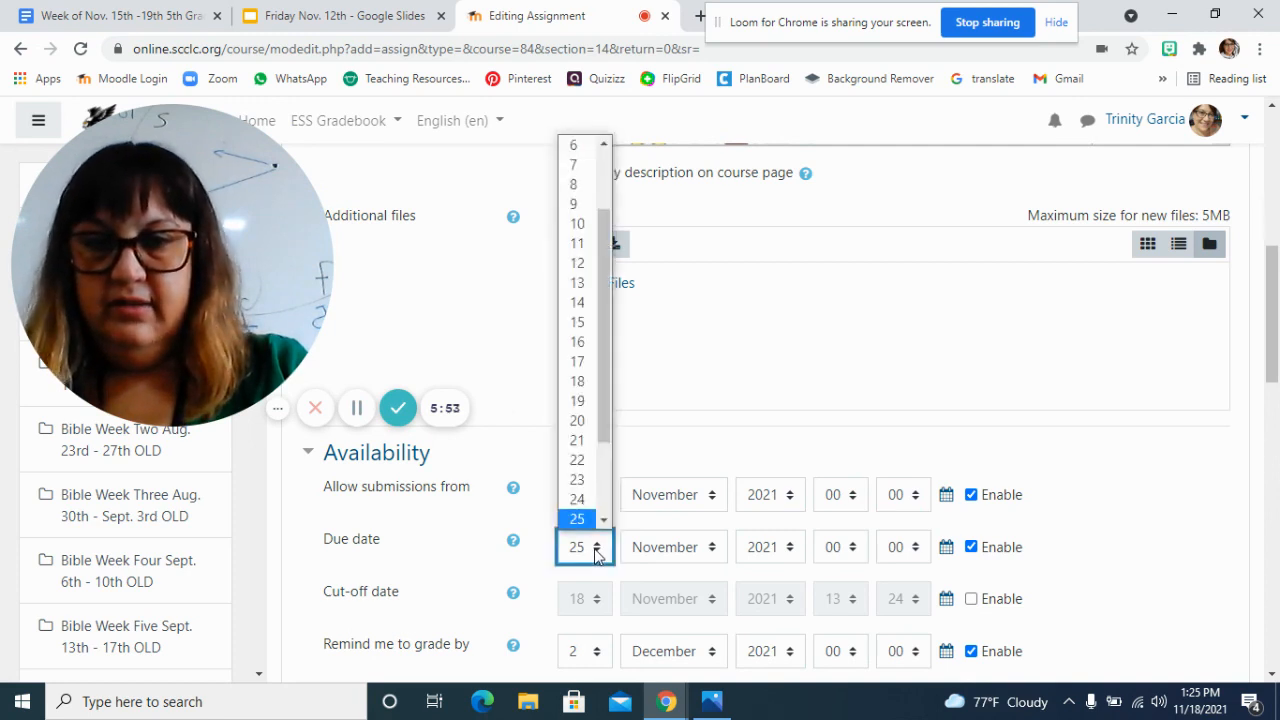
{"action": "left_click", "coordinate": [578, 401]}
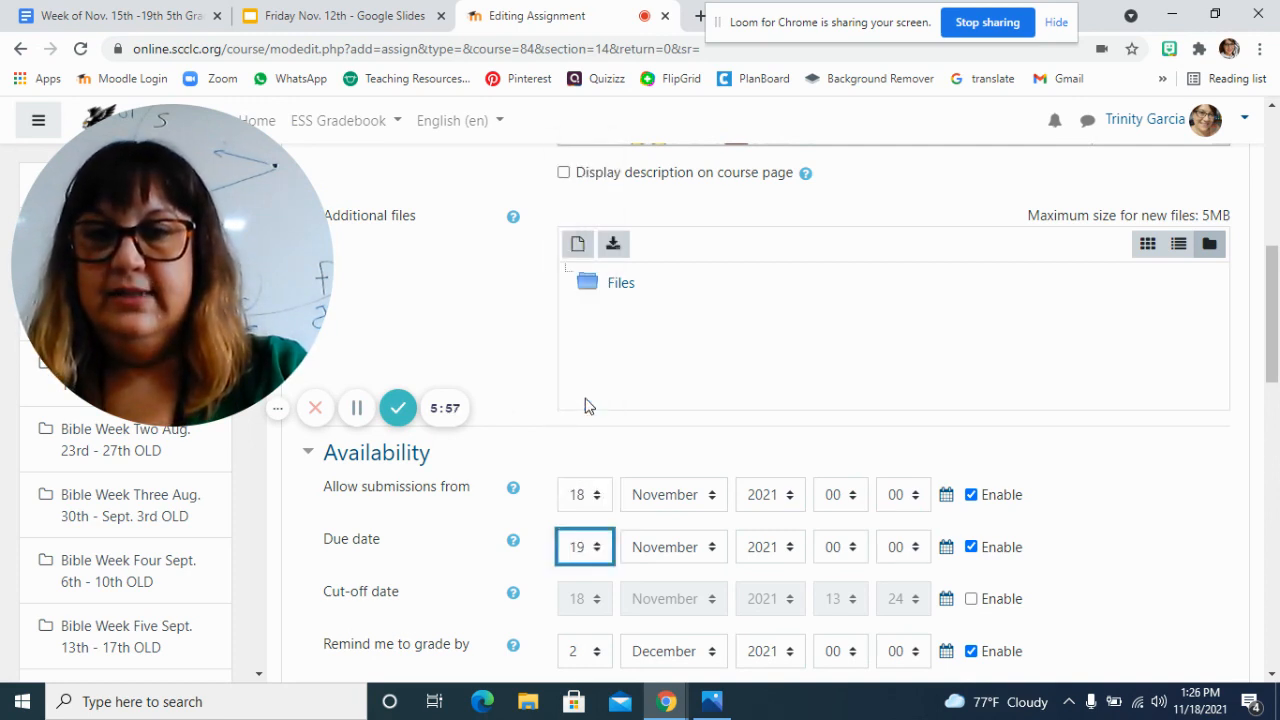
{"action": "left_click", "coordinate": [852, 557]}
{"action": "left_click", "coordinate": [860, 516]}
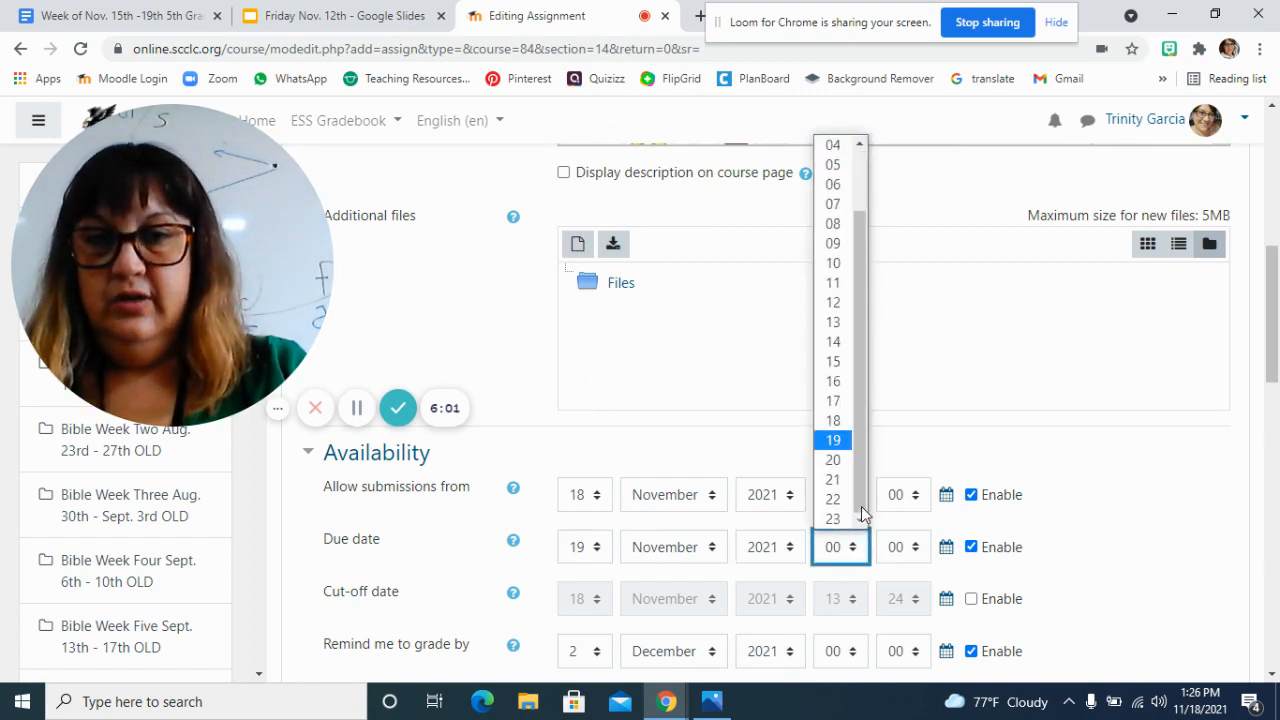
{"action": "left_click", "coordinate": [833, 499]}
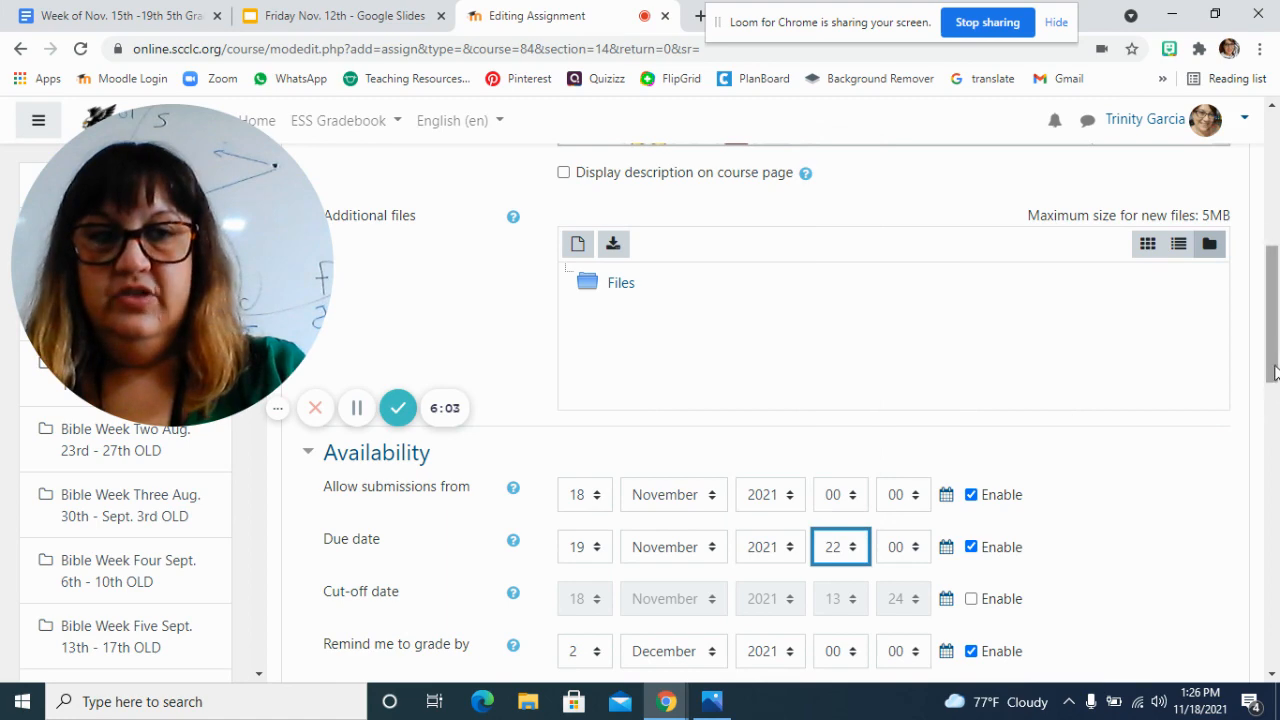
- Expand the feedback types settings and enable Annotate PDF for the assignment
{"action": "left_click_drag", "start_coordinate": [1274, 372], "coordinate": [1274, 500]}
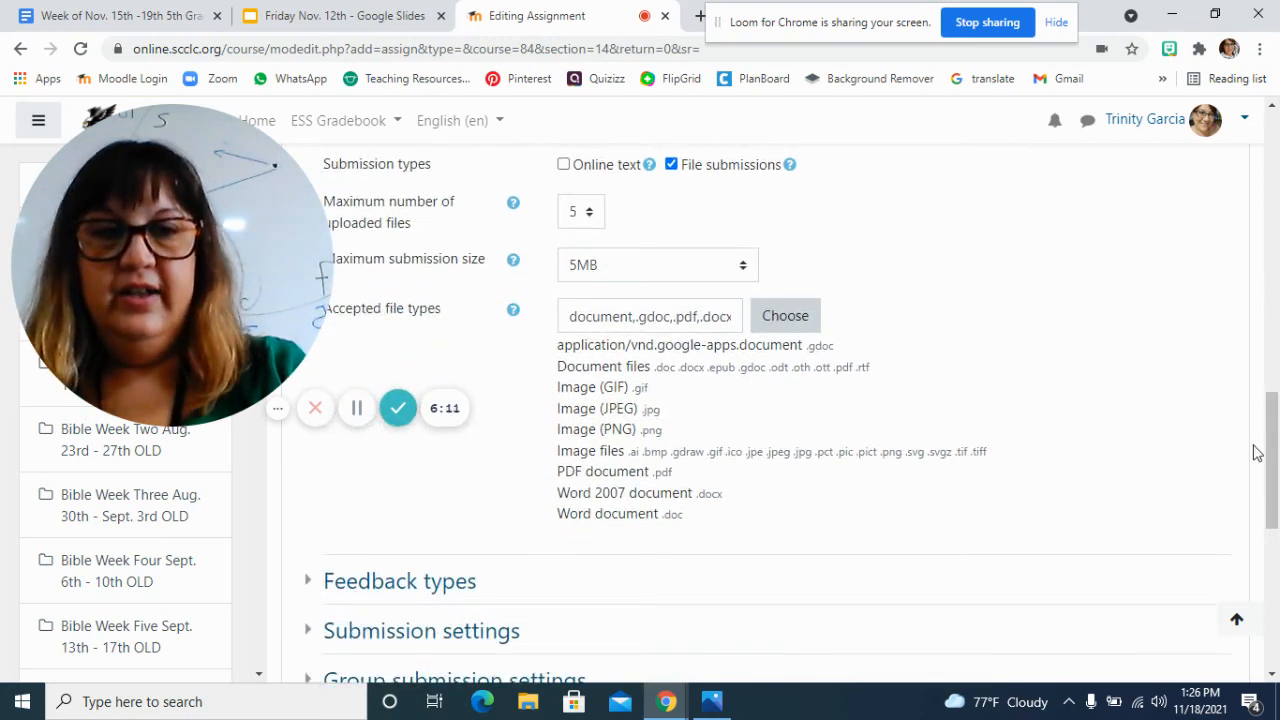
{"action": "left_click_drag", "start_coordinate": [1273, 455], "coordinate": [1273, 479]}
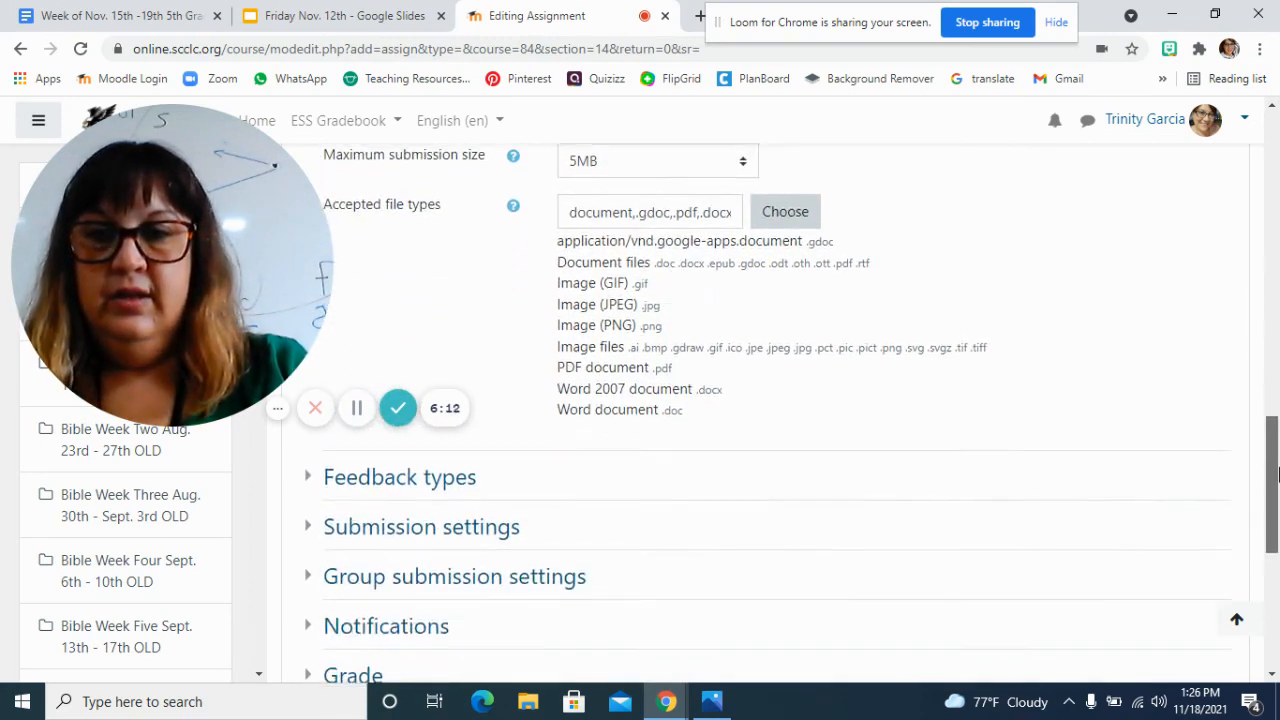
{"action": "left_click", "coordinate": [455, 478]}
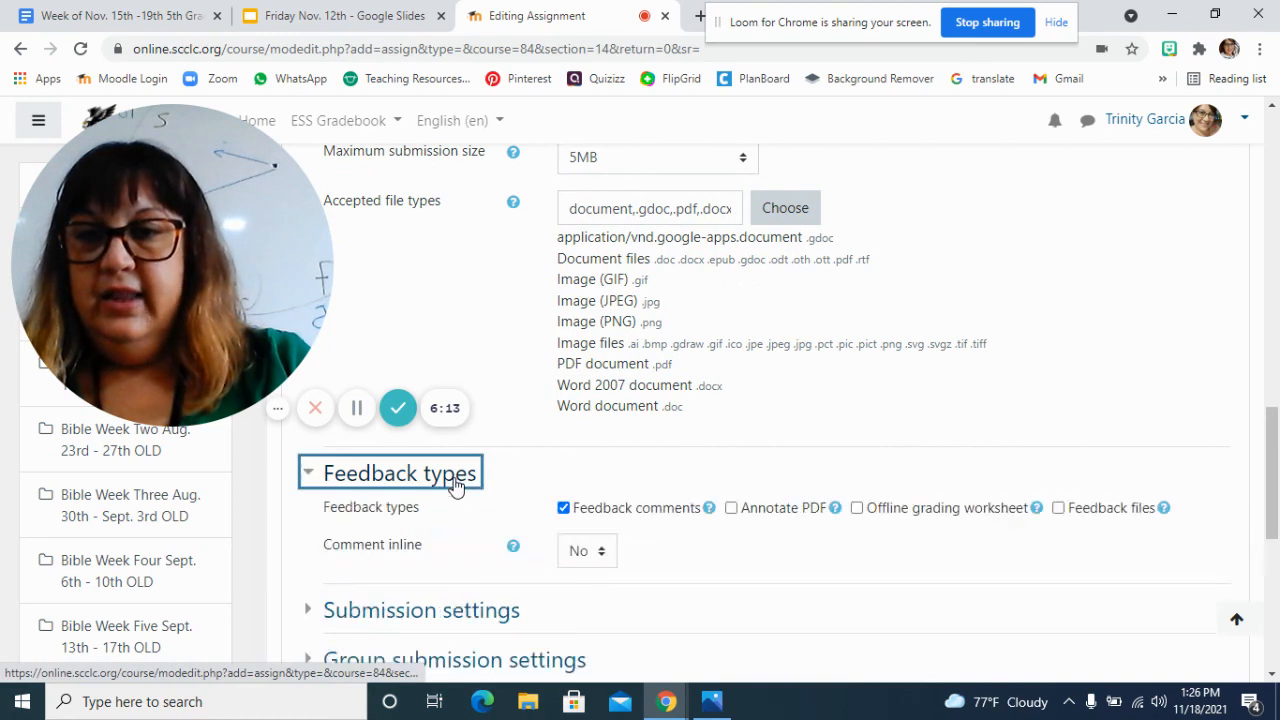
{"action": "left_click", "coordinate": [731, 508]}
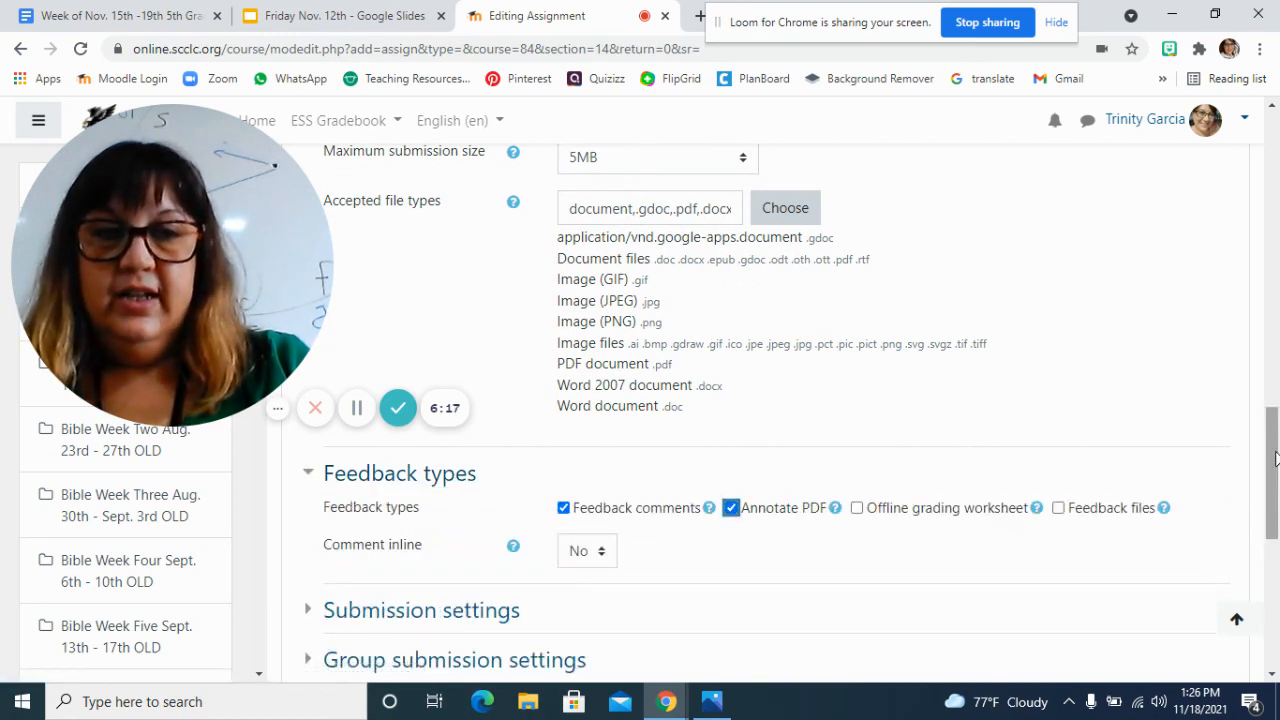
{"action": "left_click_drag", "start_coordinate": [1275, 458], "coordinate": [1275, 505]}
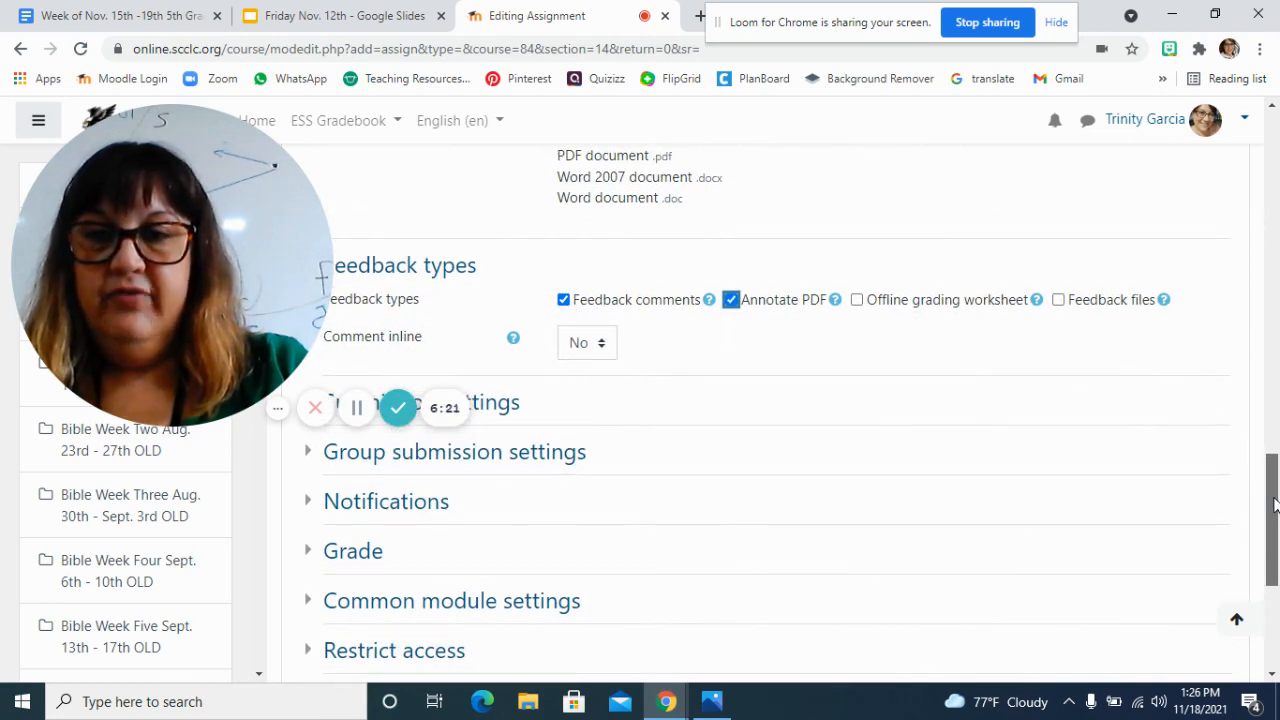
- Expand the assignment's grade settings and set the maximum grade to 15 points
{"action": "left_click", "coordinate": [363, 550]}
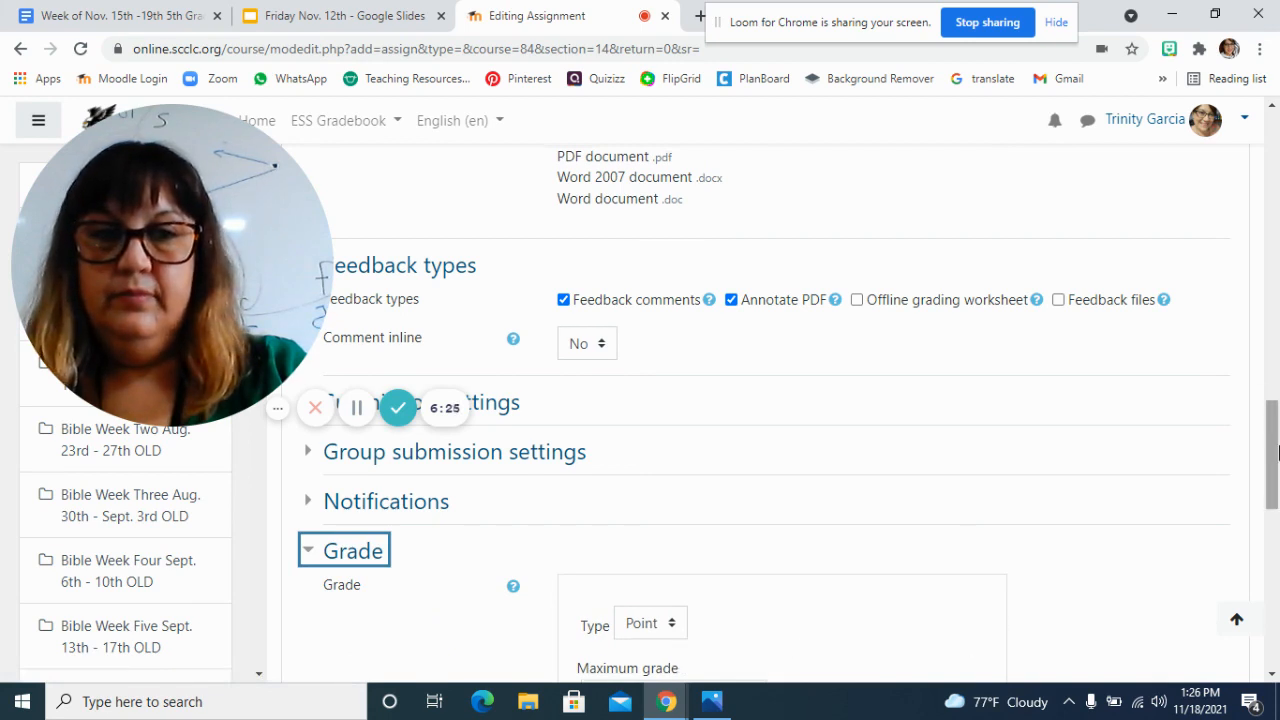
{"action": "left_click_drag", "start_coordinate": [1275, 452], "coordinate": [1275, 500]}
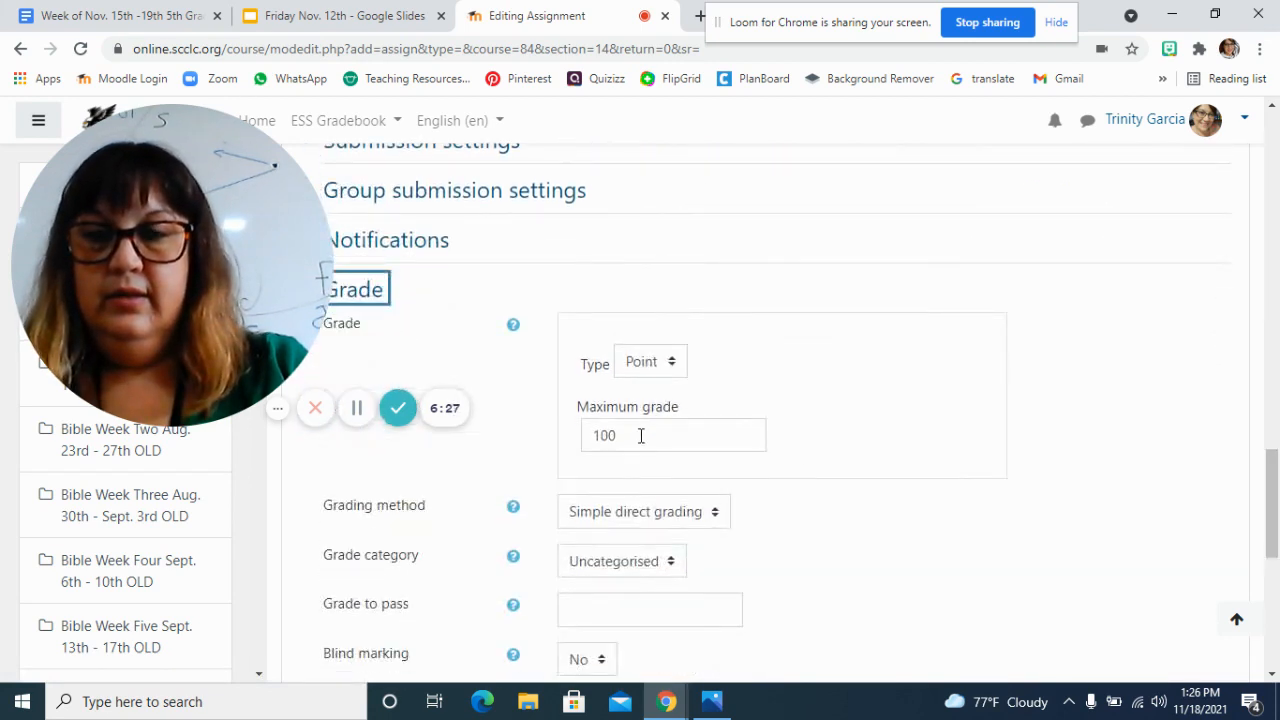
{"action": "double_click", "coordinate": [641, 435]}
{"action": "type", "text": "15"}
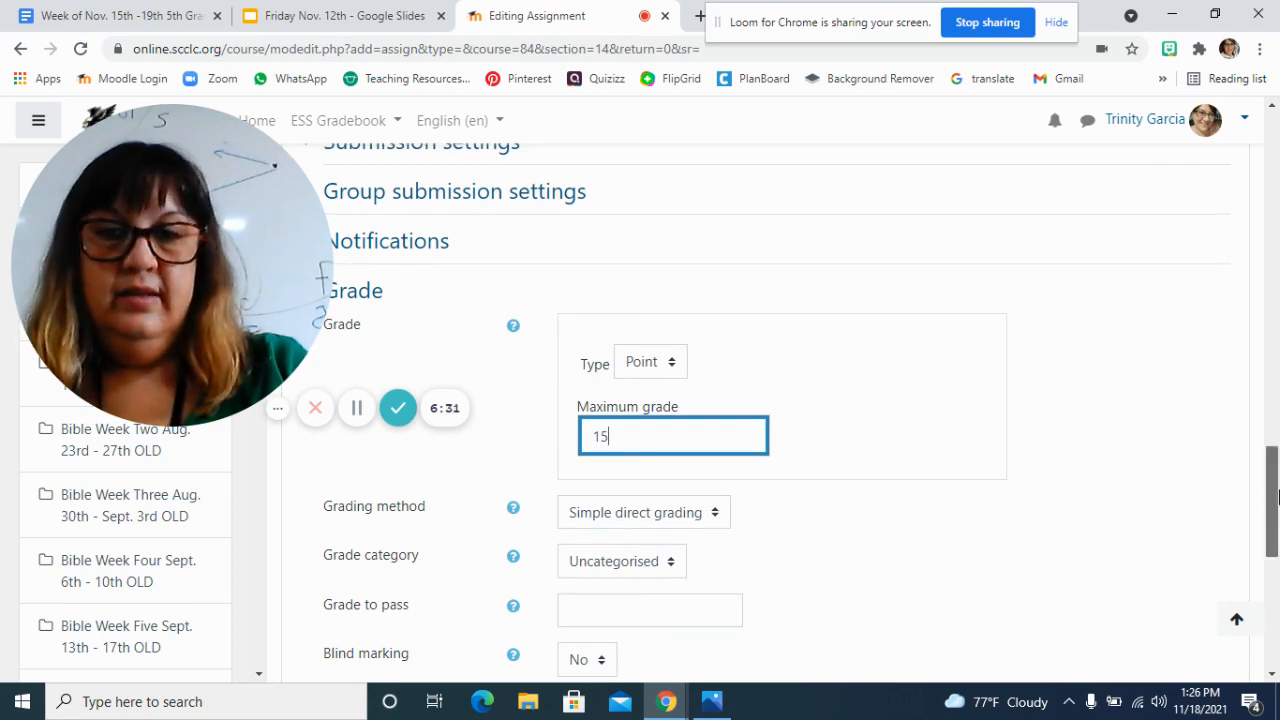
- Set completion tracking to show the activity as complete when conditions are met, requiring view and submission, and save and display the assignment
{"action": "left_click_drag", "start_coordinate": [1275, 503], "coordinate": [1278, 585]}
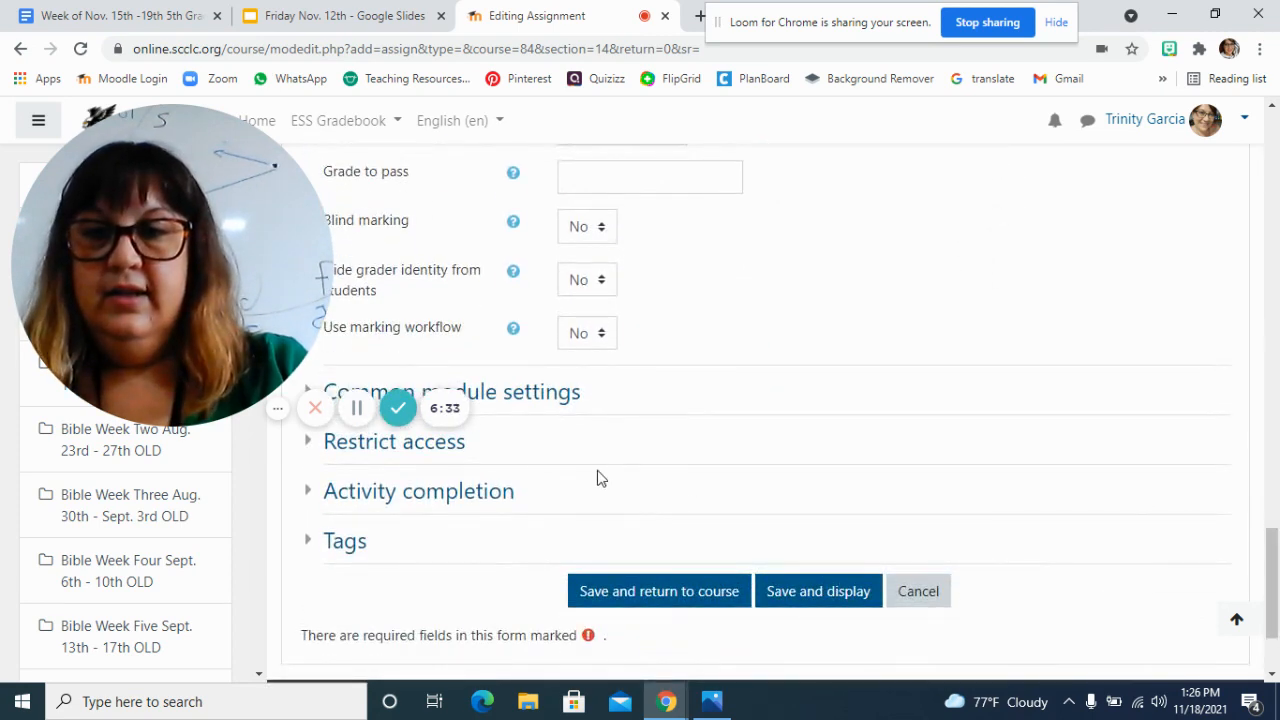
{"action": "left_click", "coordinate": [474, 505]}
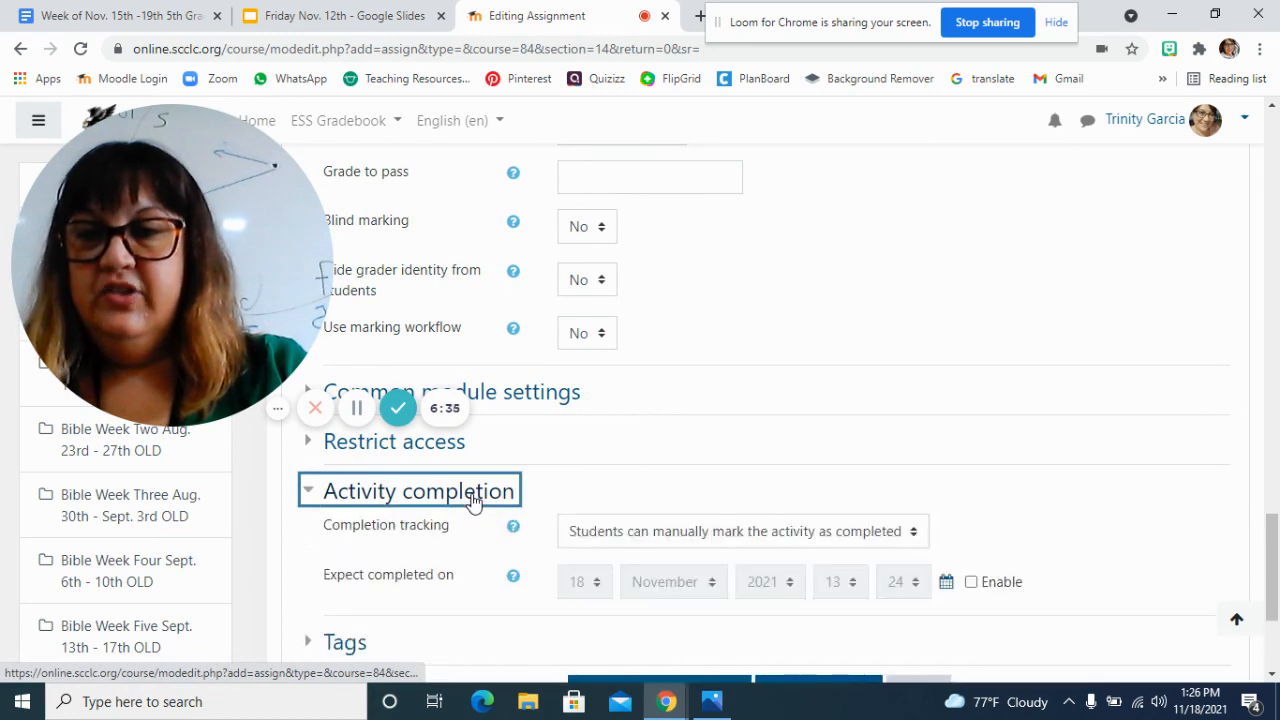
{"action": "left_click", "coordinate": [857, 533]}
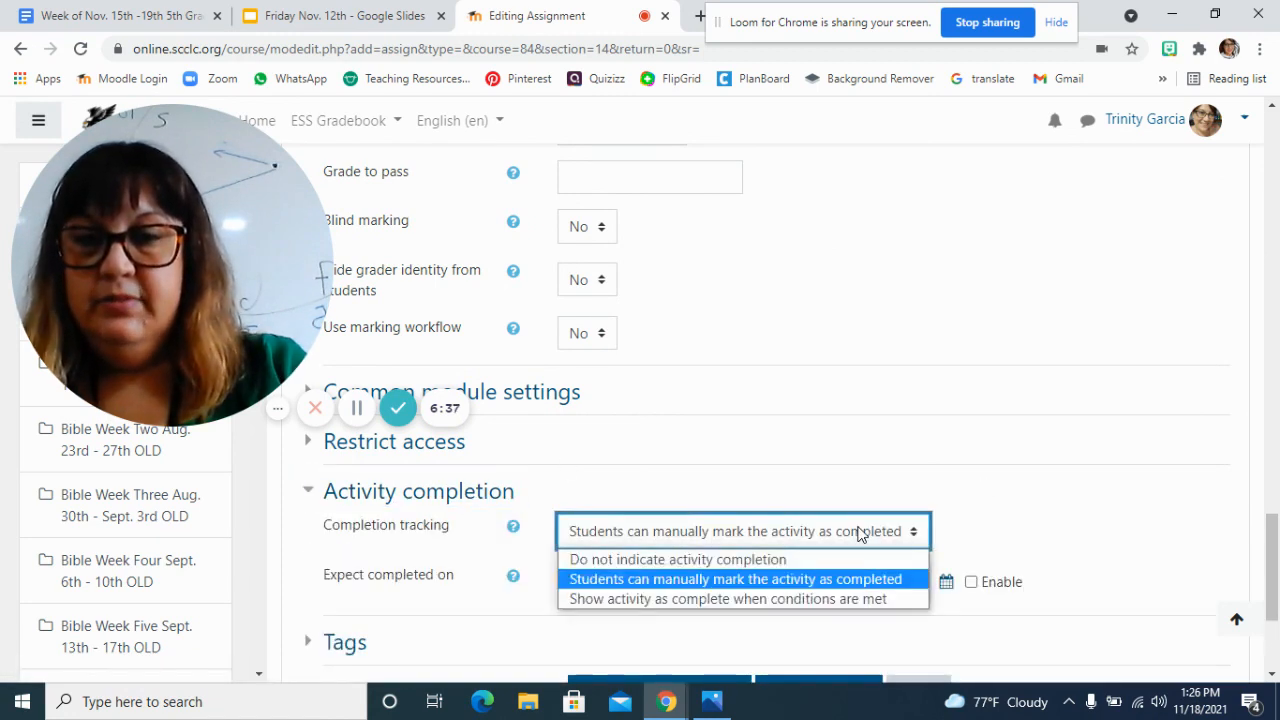
{"action": "left_click", "coordinate": [812, 600]}
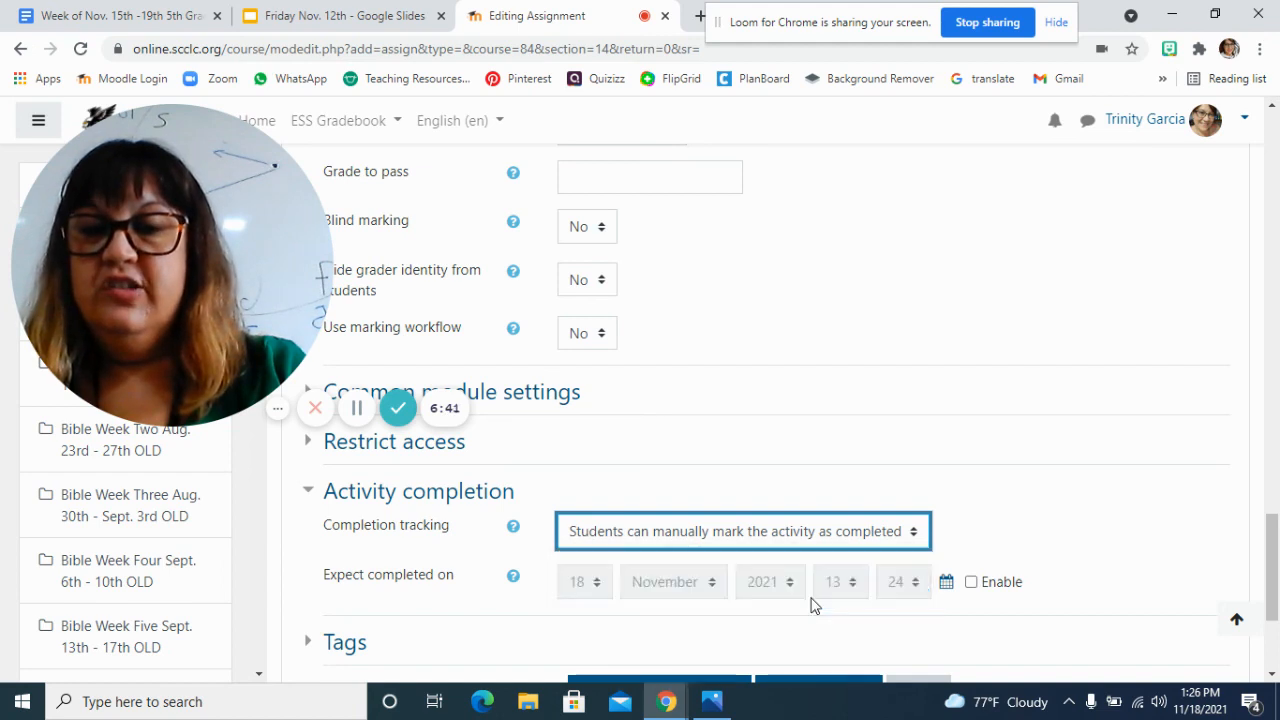
{"action": "left_click_drag", "start_coordinate": [1274, 543], "coordinate": [1274, 575]}
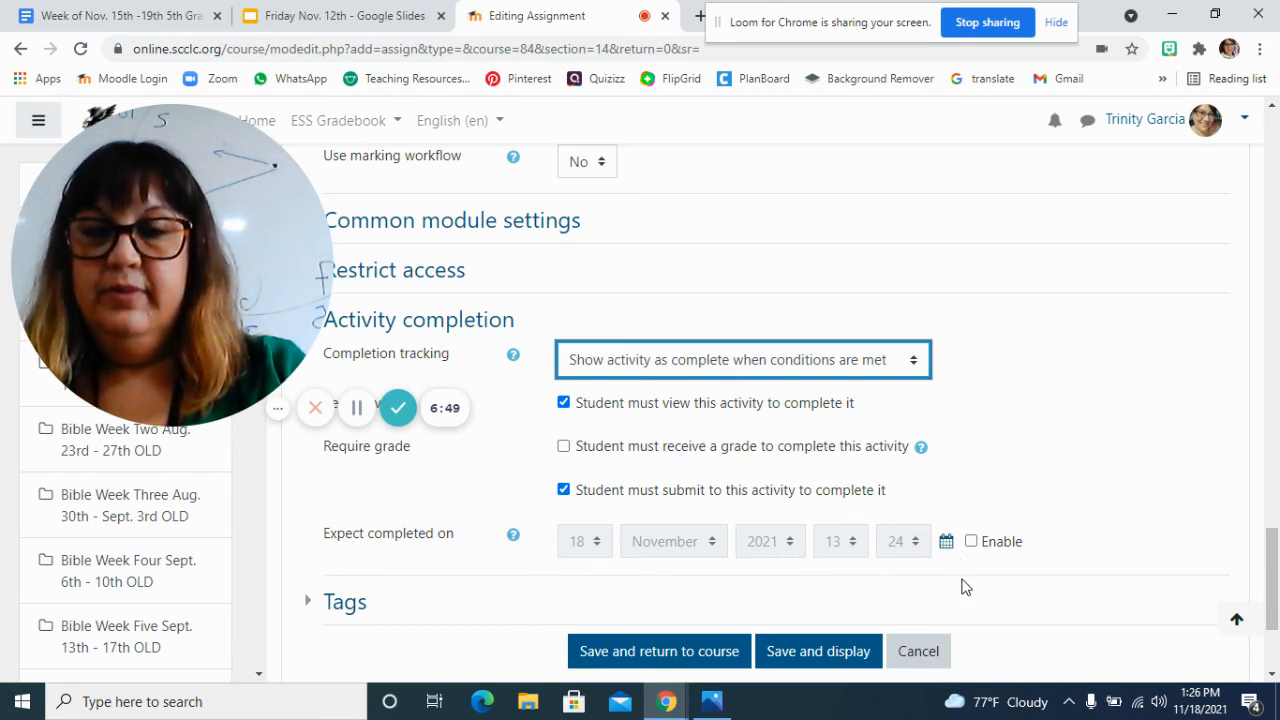
{"action": "left_click", "coordinate": [838, 651]}
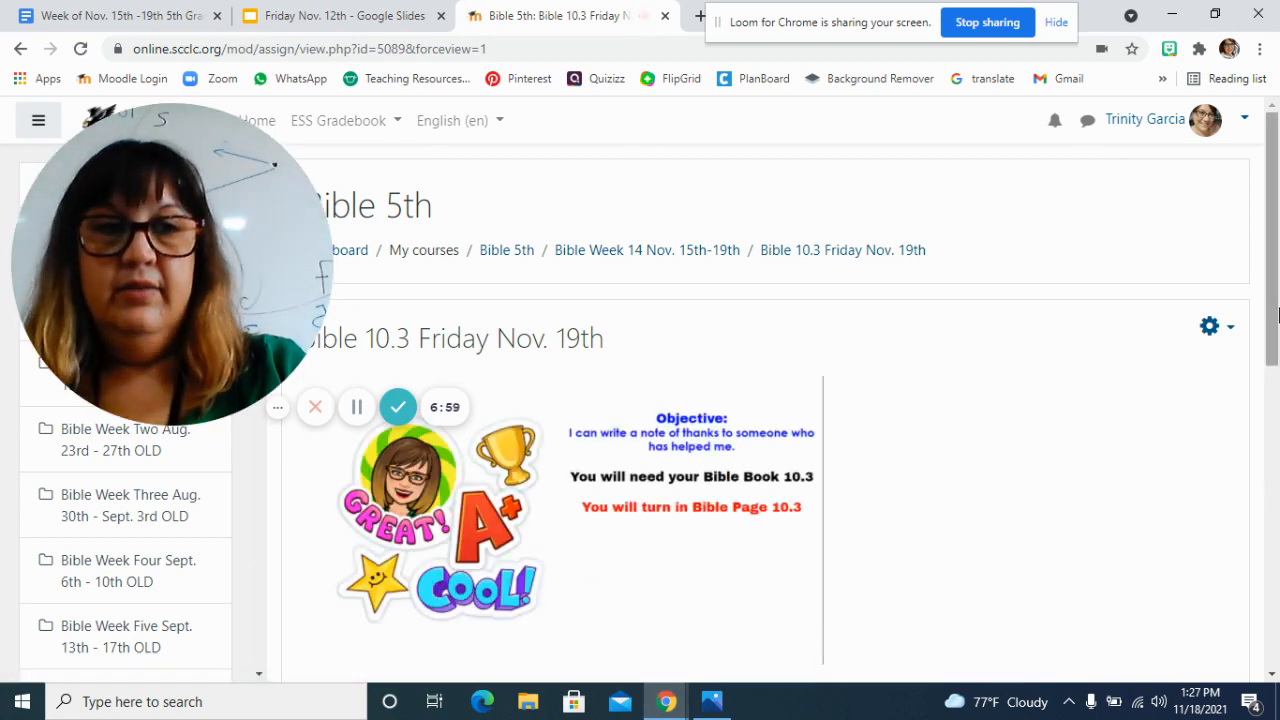
{"action": "mouse_move", "coordinate": [1276, 290]}
{"action": "left_mouse_down"}
{"action": "mouse_move", "coordinate": [1274, 425]}
{"action": "mouse_move", "coordinate": [1273, 271]}
{"action": "left_mouse_up"}
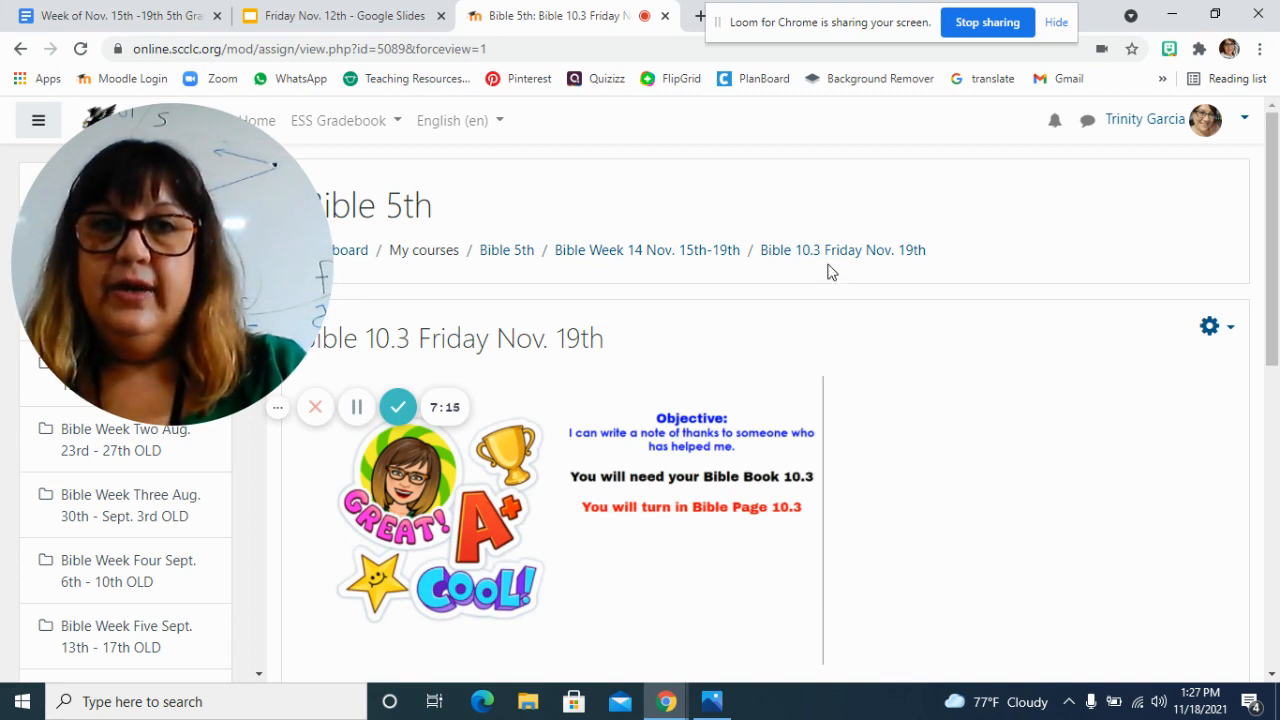
{"action": "left_click_drag", "start_coordinate": [855, 22], "coordinate": [808, 254]}
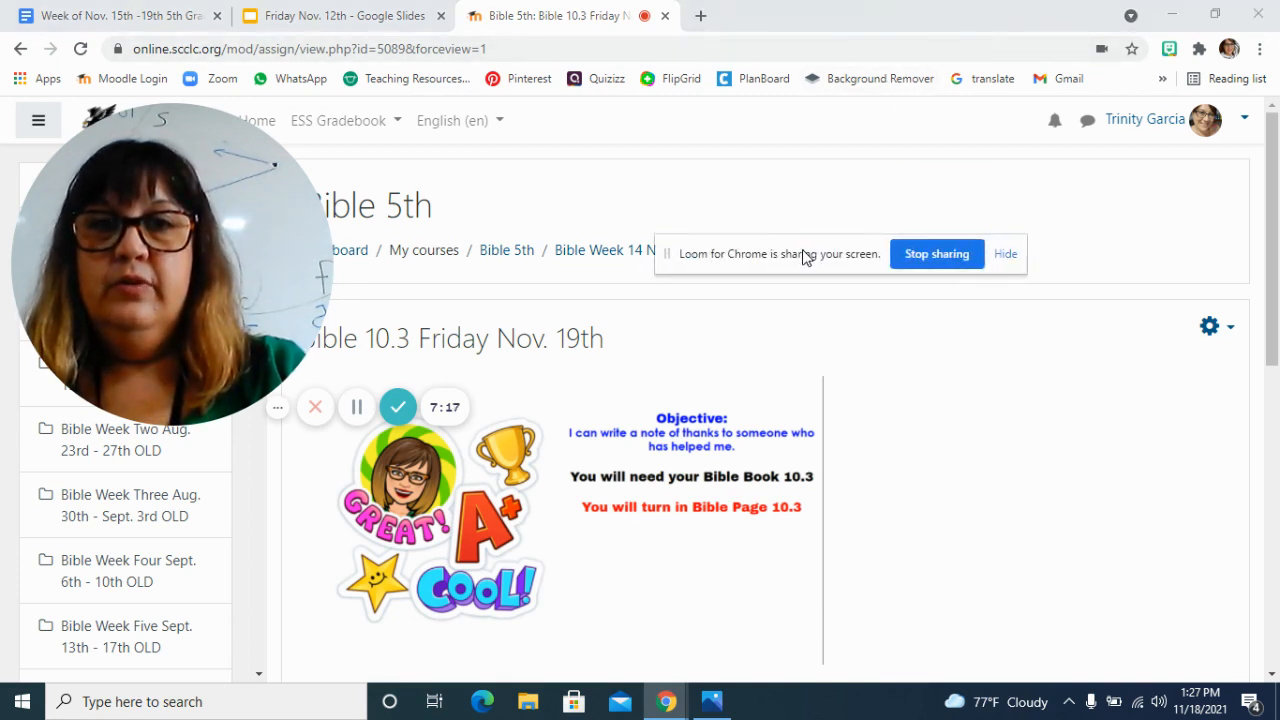